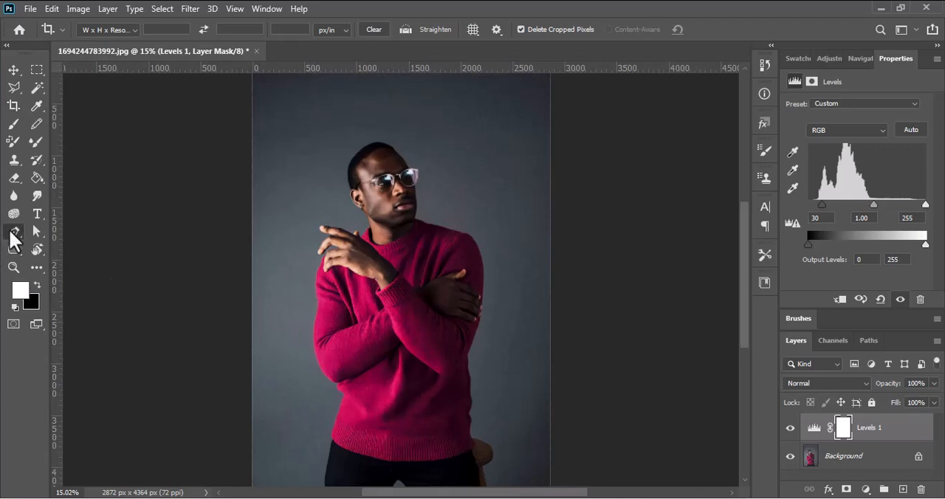
Add a new layer and start a Pen tool path at the fingers, following the sweater's left shoulder edge
left_click(13, 233)
left_click(902, 490)
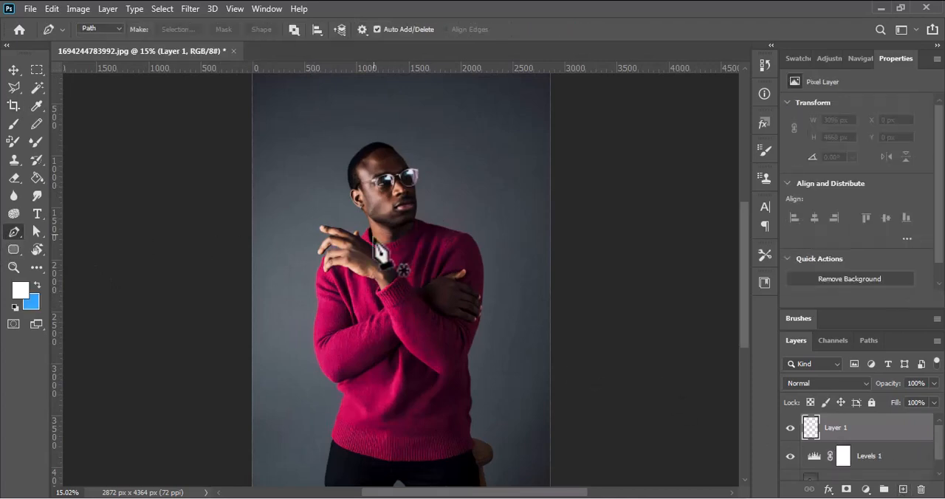
scroll(358, 263, "up", 5)
scroll(358, 262, "up", 2)
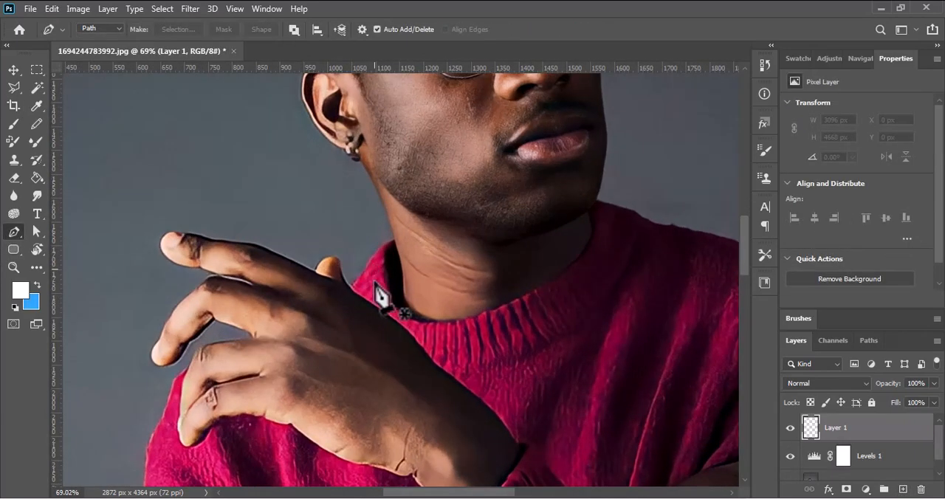
left_click_drag(380, 295, 432, 210)
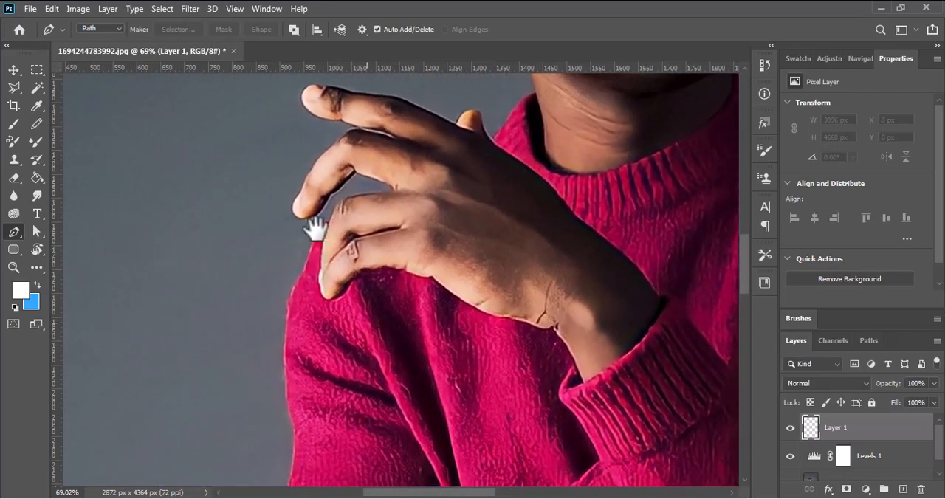
left_click(352, 210)
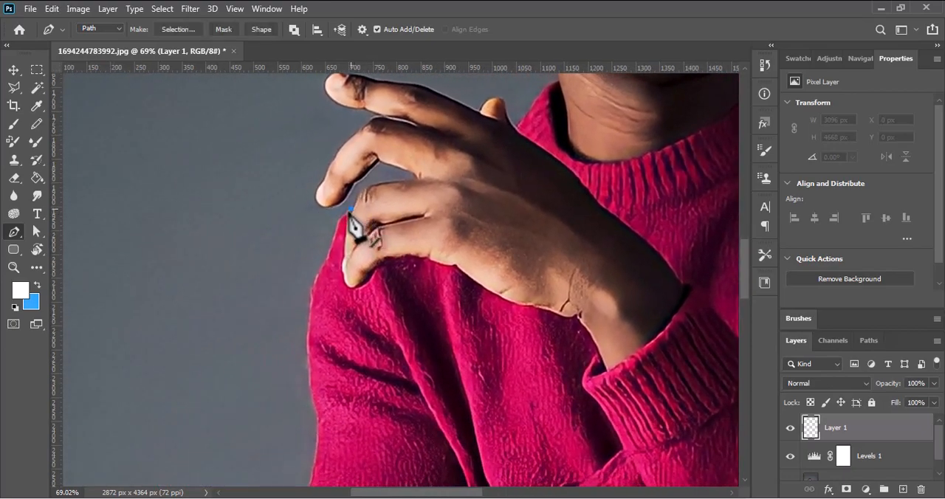
left_click_drag(331, 245, 337, 253)
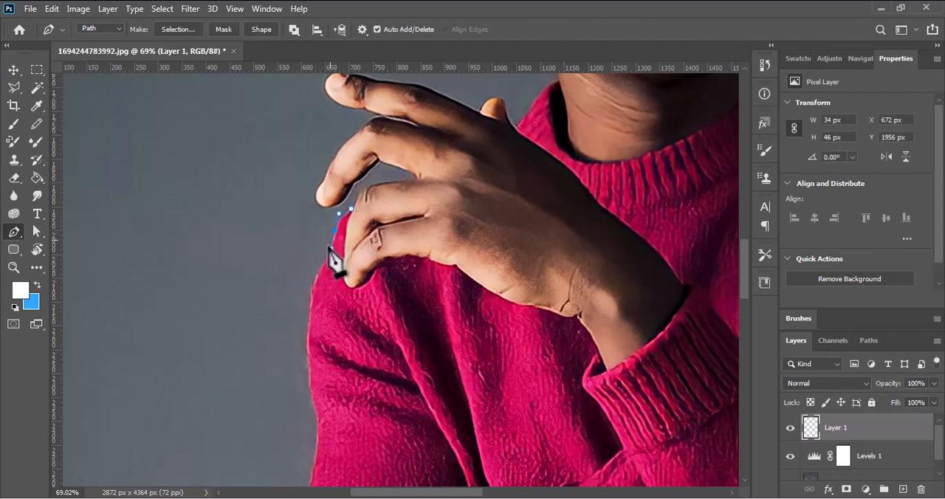
left_click(323, 263)
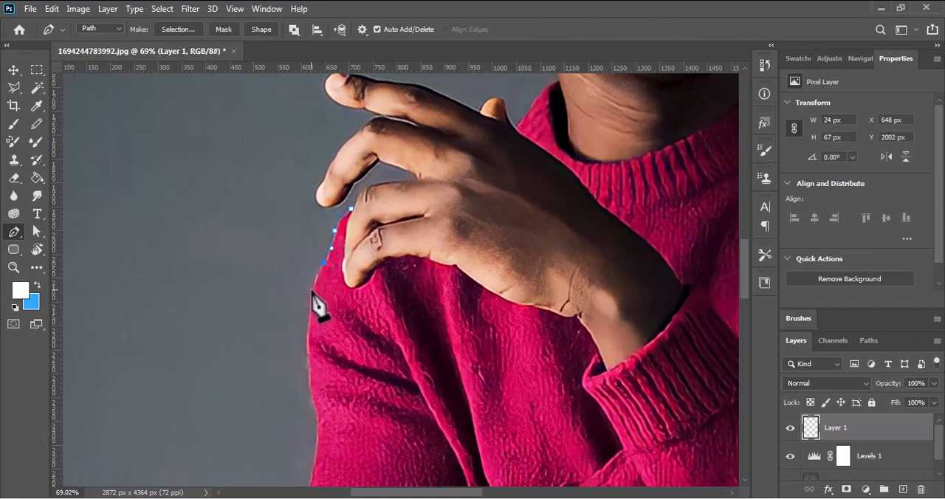
left_click(310, 292)
Continue the path down the outer edge of the left sleeve and around the elbow to the torso
left_click_drag(305, 318, 263, 187)
left_click_drag(267, 242, 259, 299)
scroll(270, 268, "down", 3)
left_click_drag(257, 331, 256, 351)
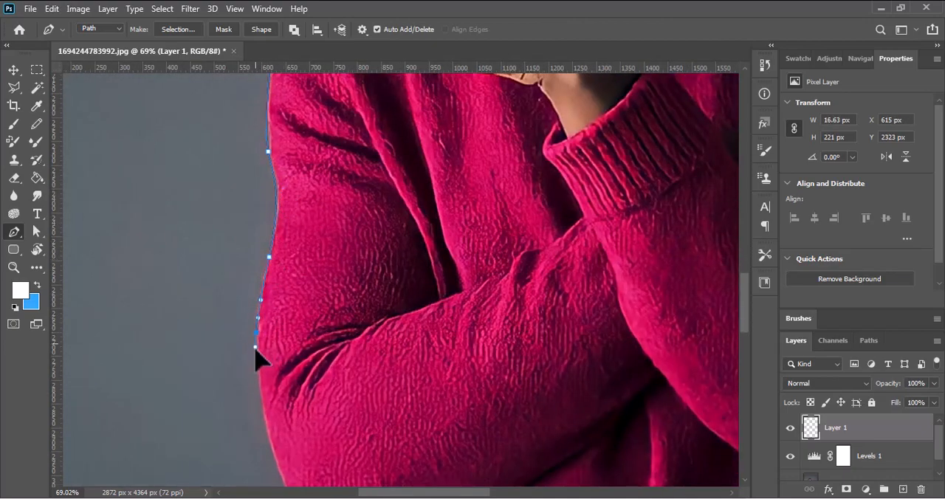
left_click_drag(279, 459, 209, 268)
left_click_drag(252, 342, 256, 347)
left_click_drag(285, 372, 295, 376)
left_click(314, 378)
Trace the sweater fold below the left elbow and continue the path down the side of the torso
left_click_drag(308, 411, 345, 317)
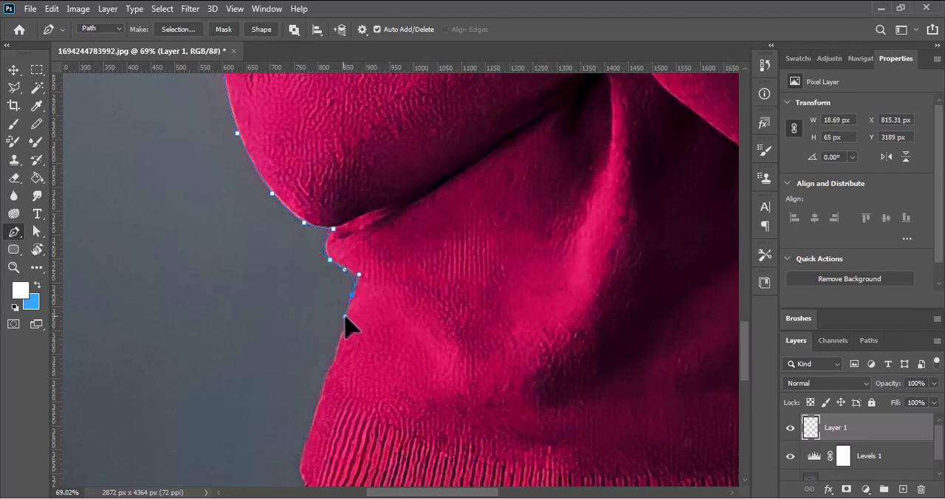
left_click(362, 277, "ctrl")
left_click(356, 285, "ctrl")
left_click_drag(360, 275, 365, 271)
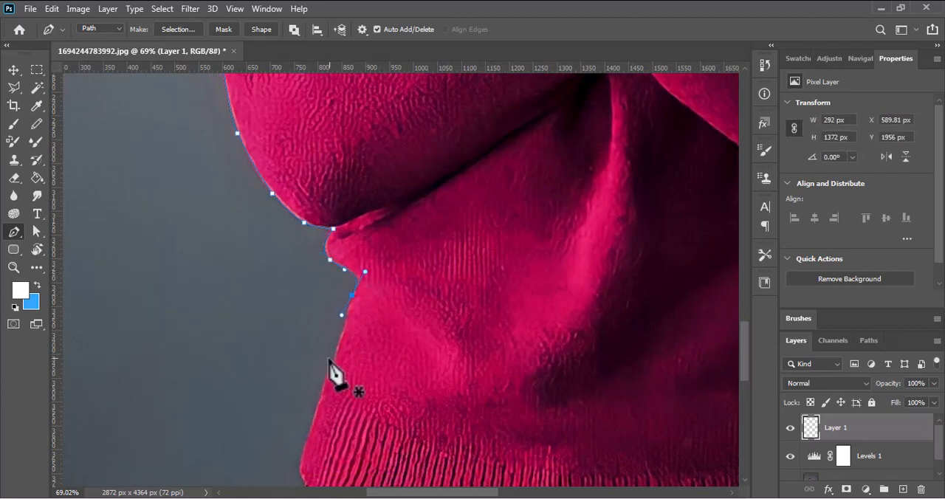
left_click(352, 296)
left_click_drag(344, 331, 339, 346)
left_click(327, 376)
Round the sweater's lower left corner and trace along the ribbed hem to its lower right corner
left_click_drag(333, 430, 300, 204)
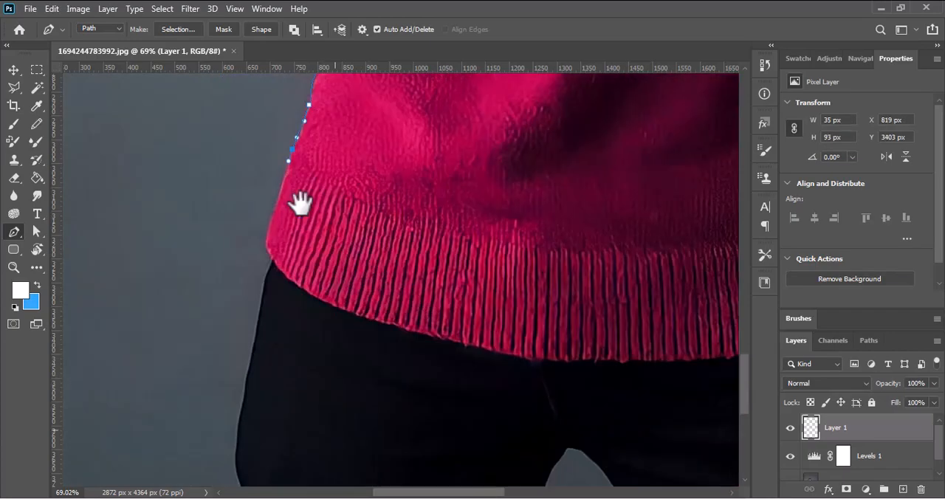
left_click_drag(266, 238, 265, 246)
left_click_drag(311, 291, 183, 222)
mouse_move(210, 241)
left_mouse_down()
mouse_move(267, 262)
mouse_move(202, 235)
left_mouse_up()
left_click_drag(255, 252, 252, 255)
left_click_drag(370, 285, 243, 272)
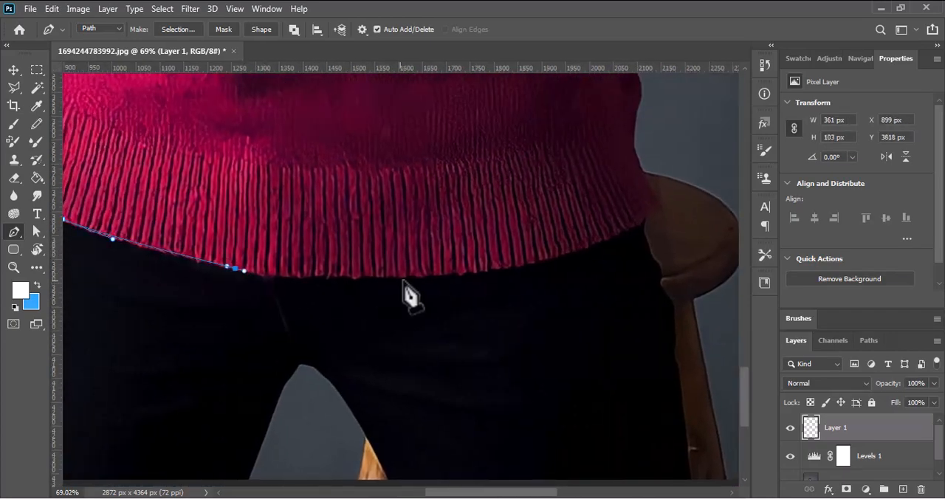
left_click_drag(410, 280, 479, 274)
left_click_drag(532, 249, 291, 321)
left_click_drag(369, 311, 412, 356)
left_click(418, 282)
Trace the path up the right side of the sweater's torso, undoing one misplaced anchor point
left_click_drag(386, 291, 395, 240)
left_click_drag(389, 215, 343, 395)
mouse_move(349, 358)
left_mouse_down()
mouse_move(356, 339)
mouse_move(342, 371)
left_mouse_up()
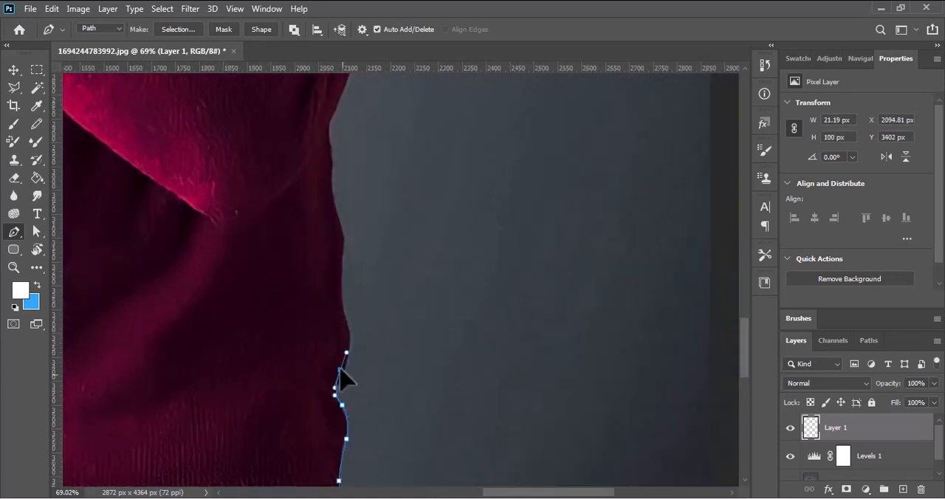
left_click_drag(350, 334, 346, 316)
left_click_drag(350, 333, 347, 323)
left_click_drag(345, 242, 363, 363)
key("ctrl+z")
left_click_drag(357, 320, 364, 253)
left_click(366, 248)
Continue the path up the outer edge of the right sleeve towards the shoulder
left_click_drag(391, 266, 341, 491)
left_click_drag(353, 352, 360, 333)
left_click_drag(367, 336, 371, 464)
left_click_drag(377, 283, 376, 202)
left_click_drag(375, 283, 380, 291)
Curve the path over the right shoulder and along its top edge to the base of the neck
left_click_drag(406, 222, 461, 429)
left_click_drag(417, 357, 369, 285)
left_click(357, 276)
left_click_drag(292, 269, 427, 373)
left_click(419, 358)
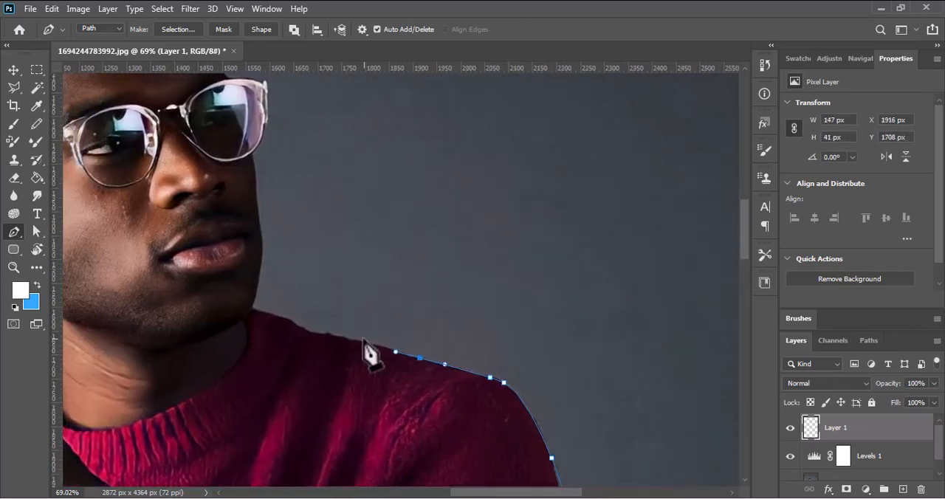
left_click(341, 337)
left_click(309, 333)
left_click(285, 317)
left_click(253, 308)
Trace the neckline around the collar and end the path where the left collar edge meets the hand
left_click_drag(241, 362, 390, 369)
left_click_drag(323, 382, 285, 384)
left_click(256, 319)
left_click_drag(260, 352, 220, 351)
left_click(262, 306)
left_click(259, 302)
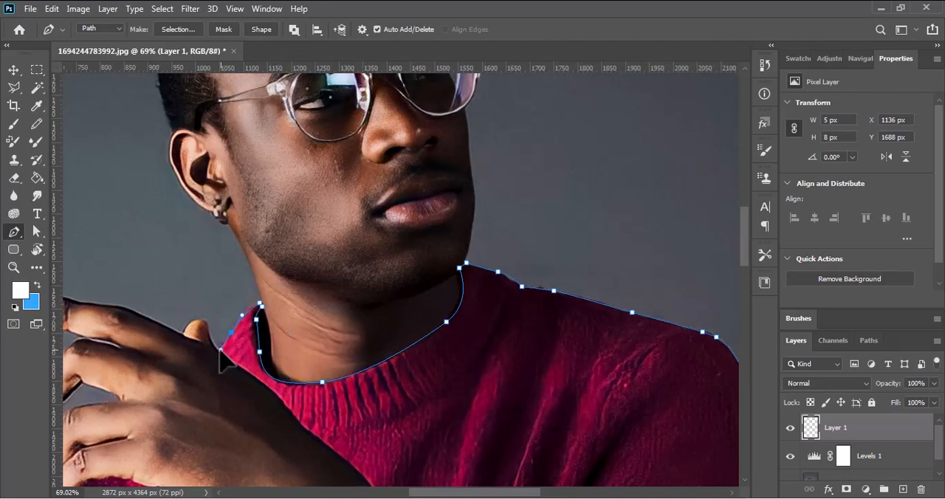
left_click(218, 350)
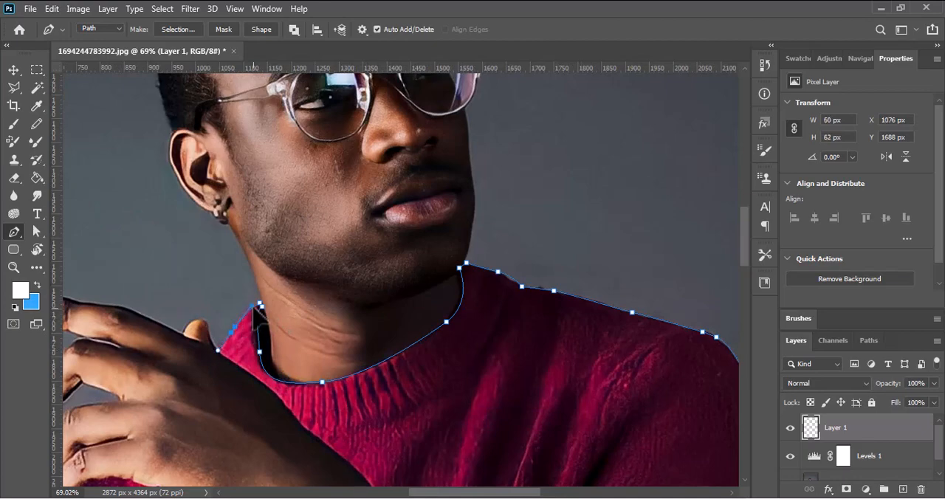
left_click_drag(255, 298, 256, 298)
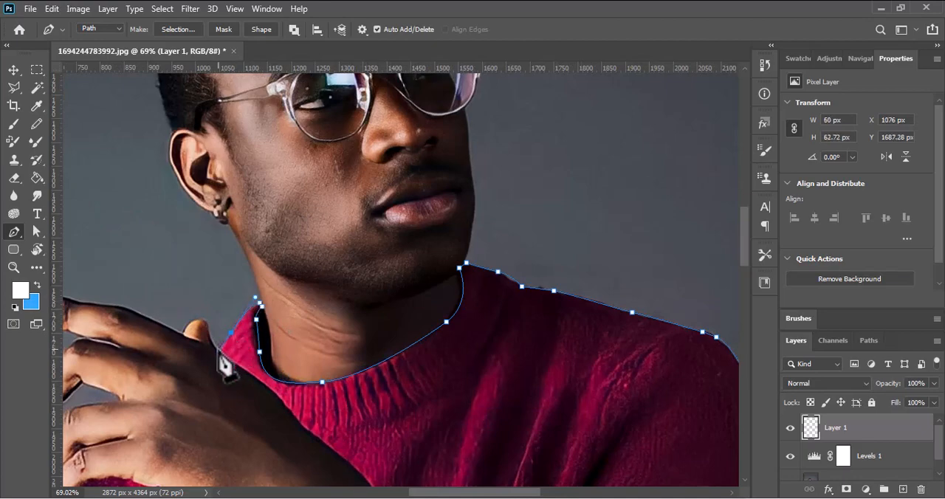
left_click(219, 350)
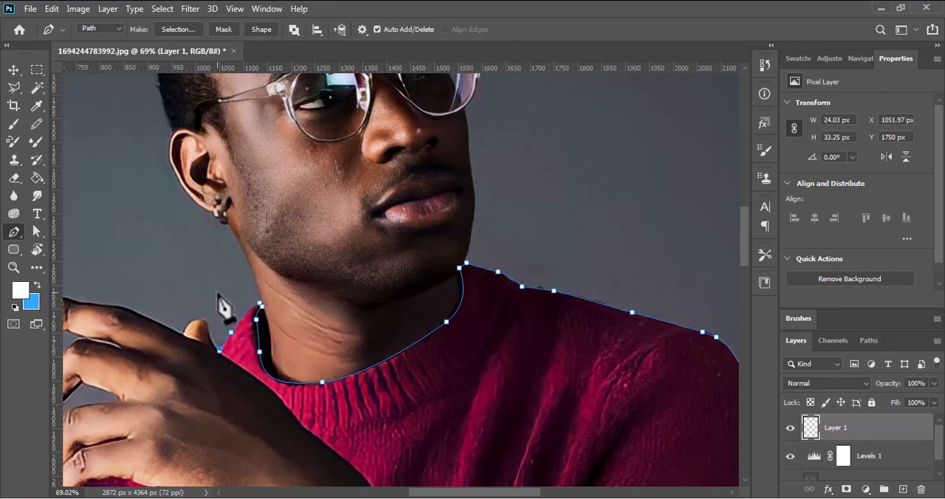
right_click(352, 375)
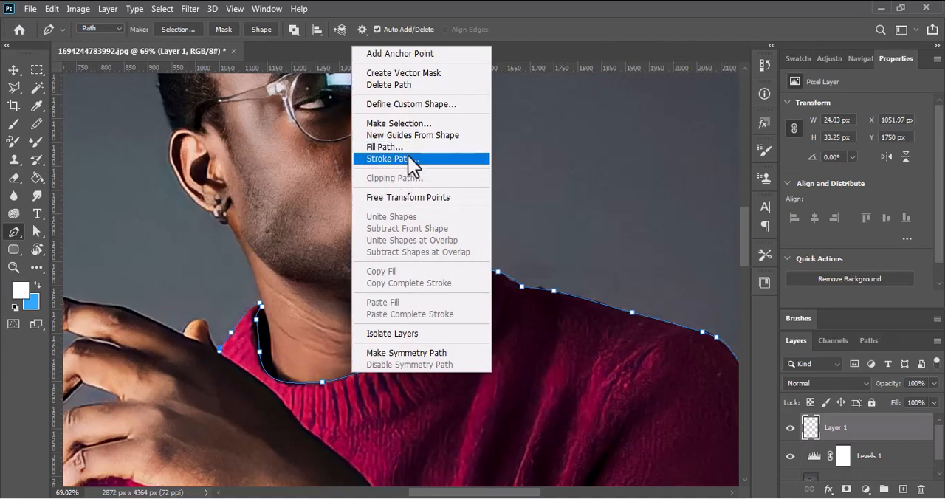
left_click(408, 158)
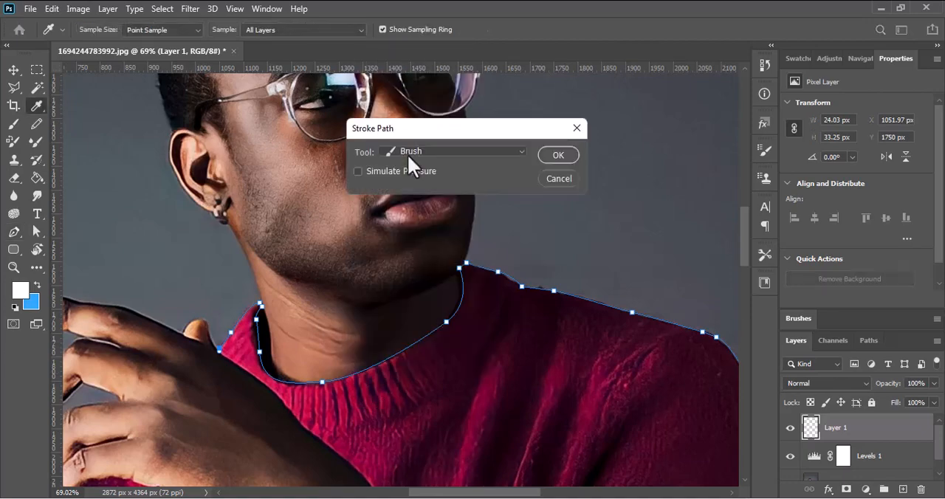
left_click(546, 180)
Set the Brush tool to the Hard Round tip with a size of 15 px
left_click(13, 124)
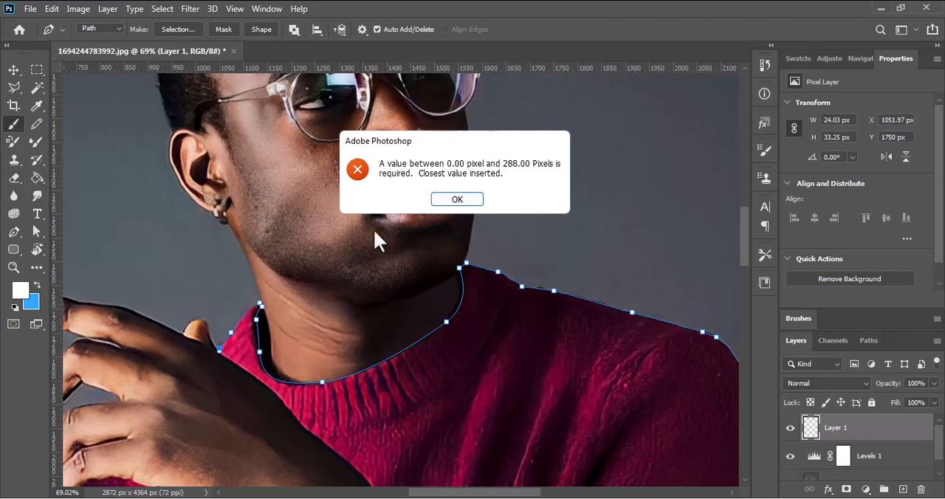
left_click(458, 199)
right_click(404, 354)
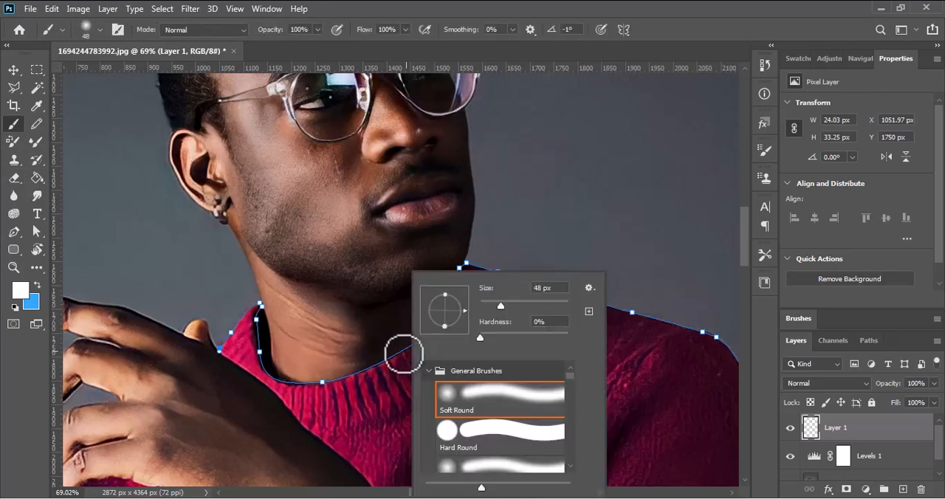
left_click(472, 436)
left_click_drag(496, 305, 488, 304)
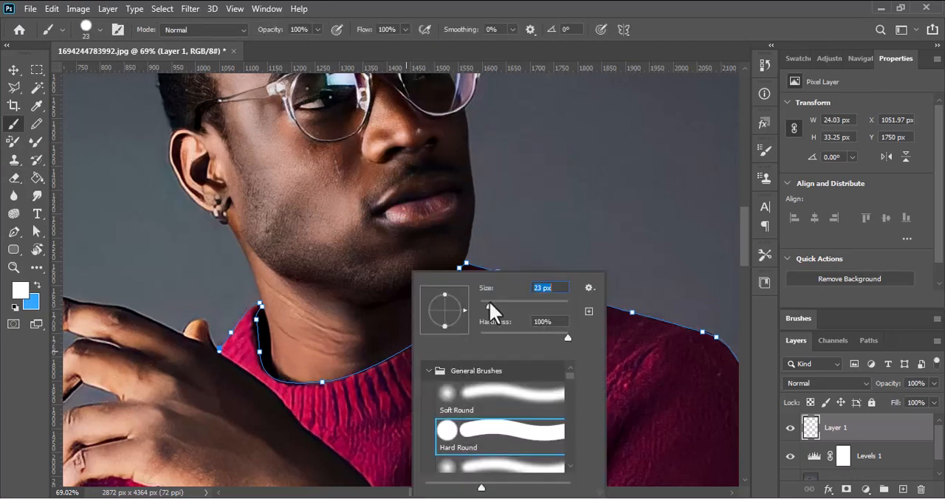
left_click(347, 374)
key("ctrl+z")
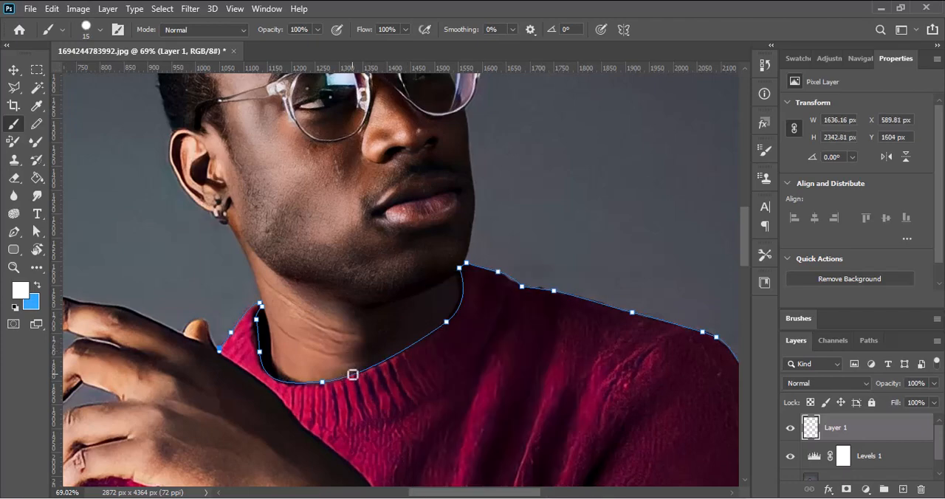
Stroke the sweater path with the Brush, leaving Simulate Pressure off
left_click(14, 231)
right_click(296, 383)
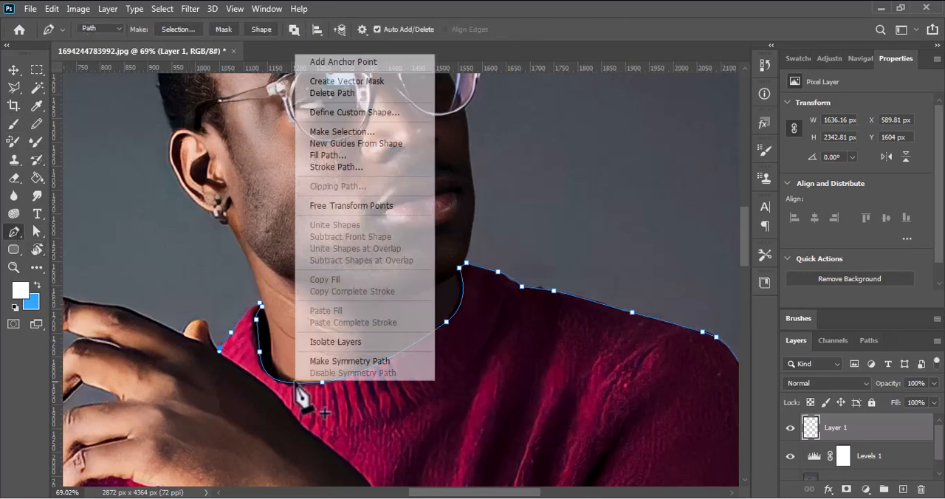
left_click(330, 168)
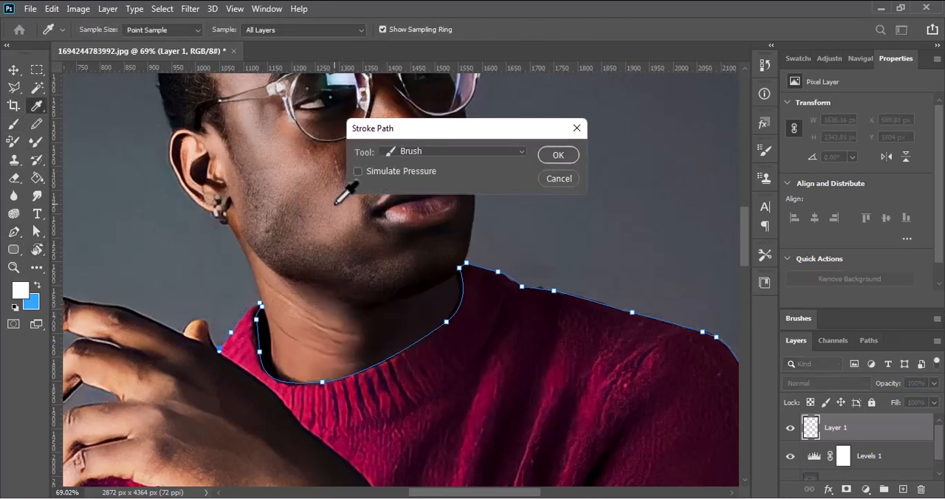
key("Return")
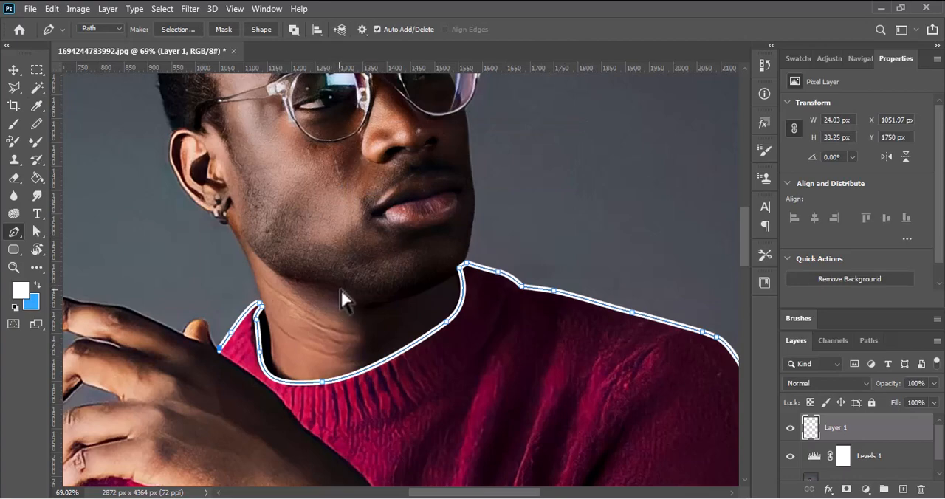
Delete the path around the sweater, keeping only the painted white outline
scroll(343, 299, "down", 3)
scroll(473, 266, "down", 4)
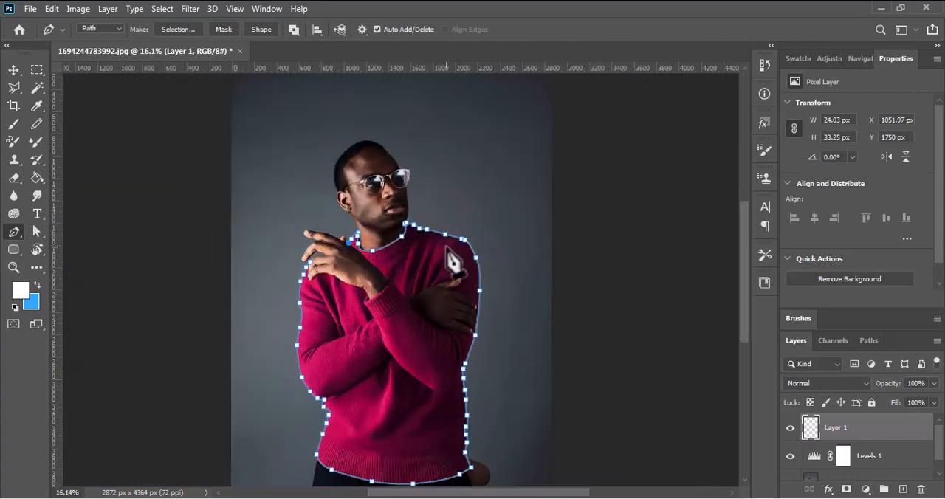
scroll(493, 291, "down", 2)
key("Delete")
key("Delete")
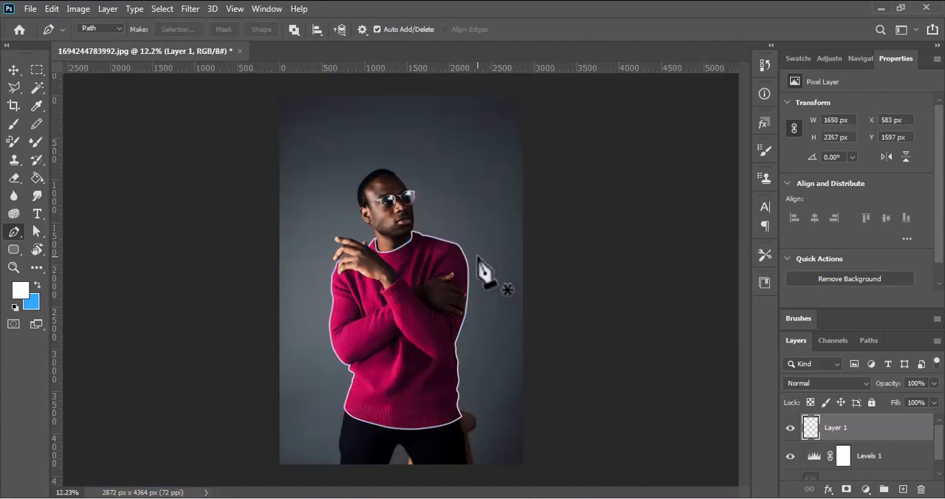
scroll(387, 271, "up", 1)
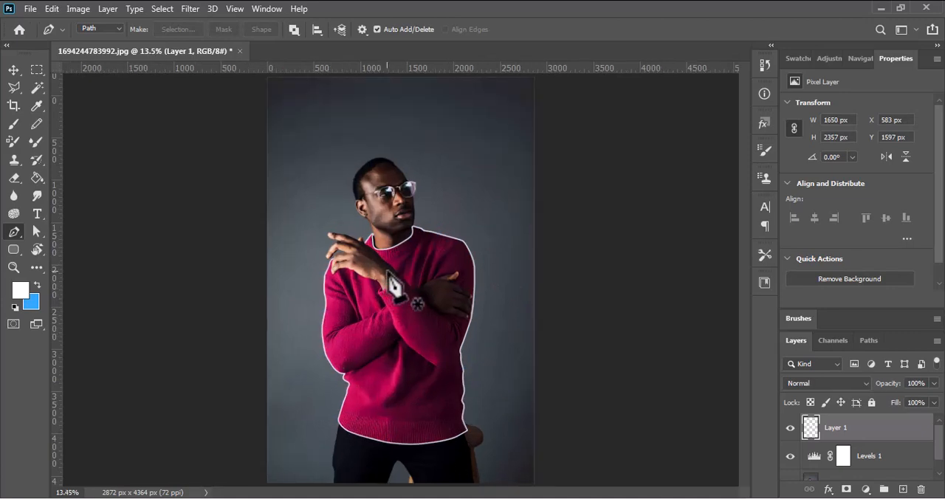
scroll(388, 277, "up", 1)
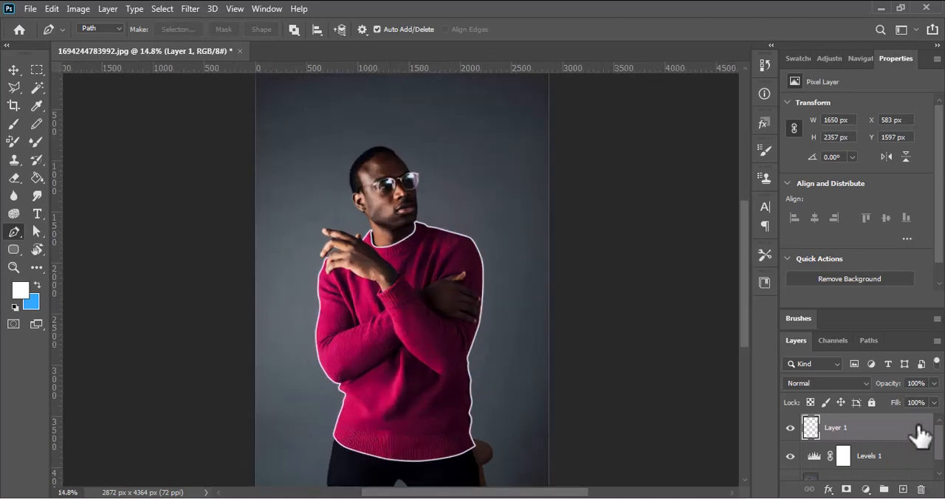
Open the layer style settings of Layer 1 and enable Inner Glow on the white sweater outline
key("h")
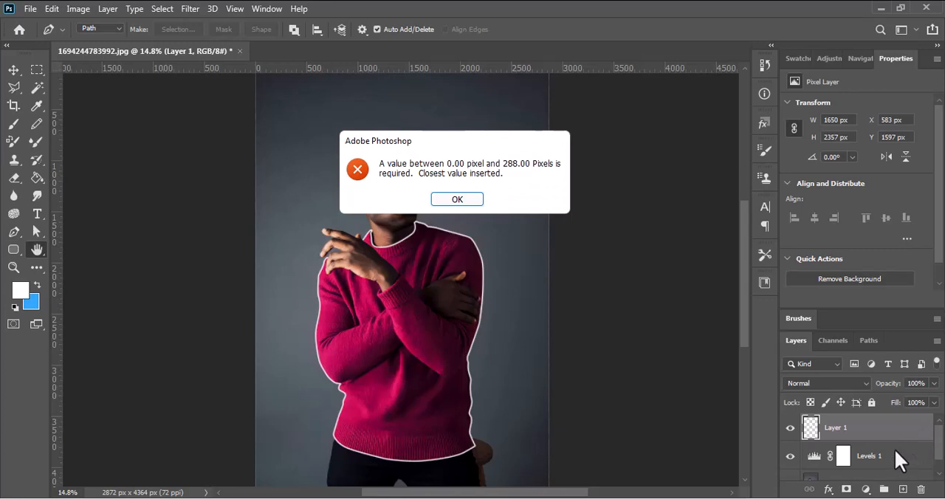
left_click(457, 199)
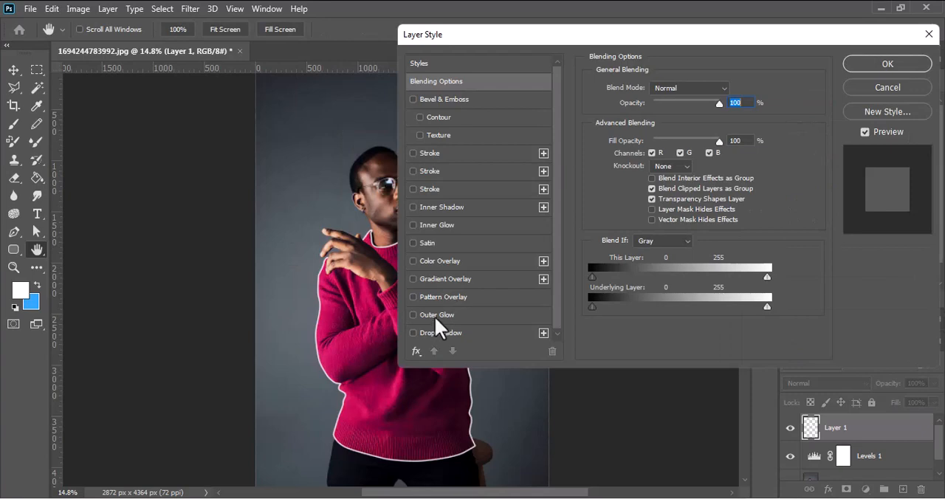
left_click(452, 226)
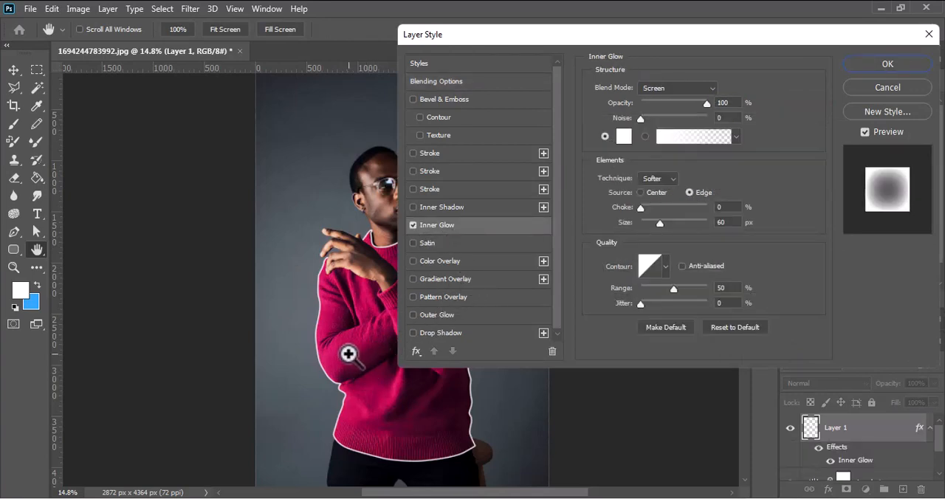
left_click_drag(349, 351, 382, 361)
left_click(378, 361, "ctrl")
left_click(376, 360, "ctrl")
left_click(377, 360, "ctrl")
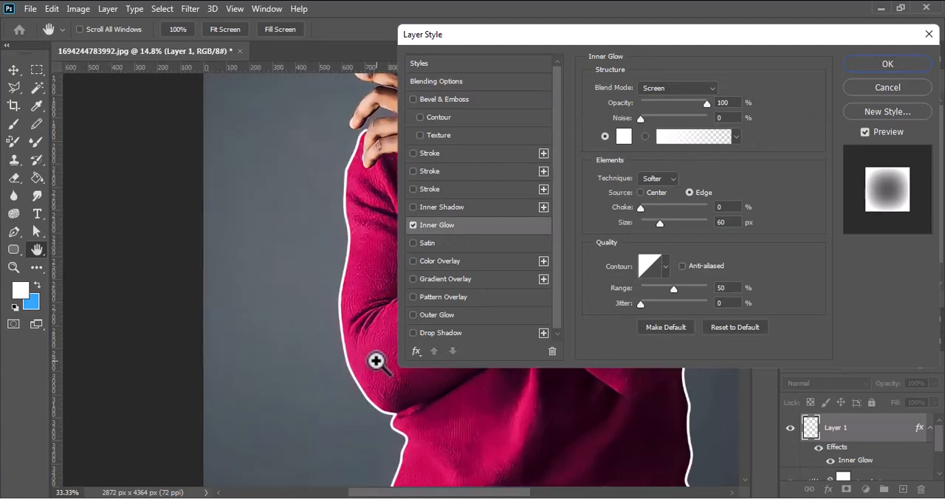
left_click(376, 361, "ctrl")
left_click(372, 360, "ctrl")
left_click(354, 361, "ctrl")
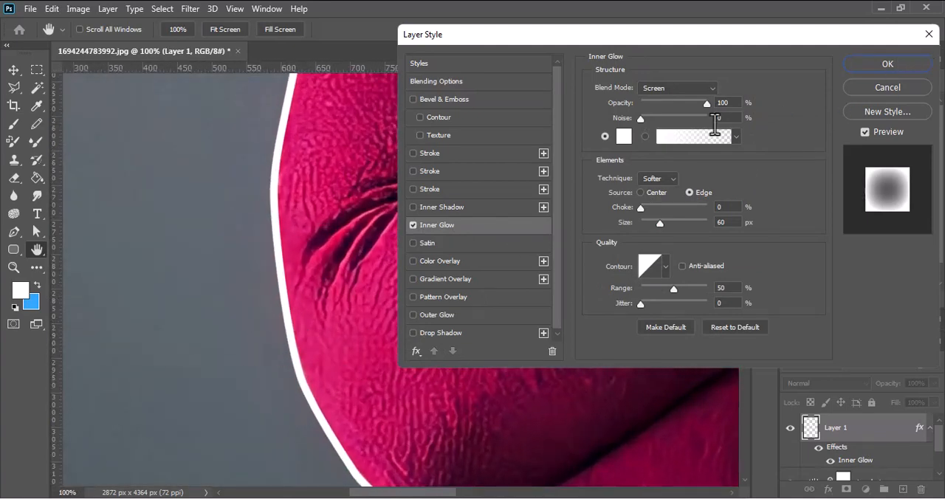
Set the Inner Glow colour to pink #e11d7e, starting from a colour sampled on the sweater
left_click(625, 138)
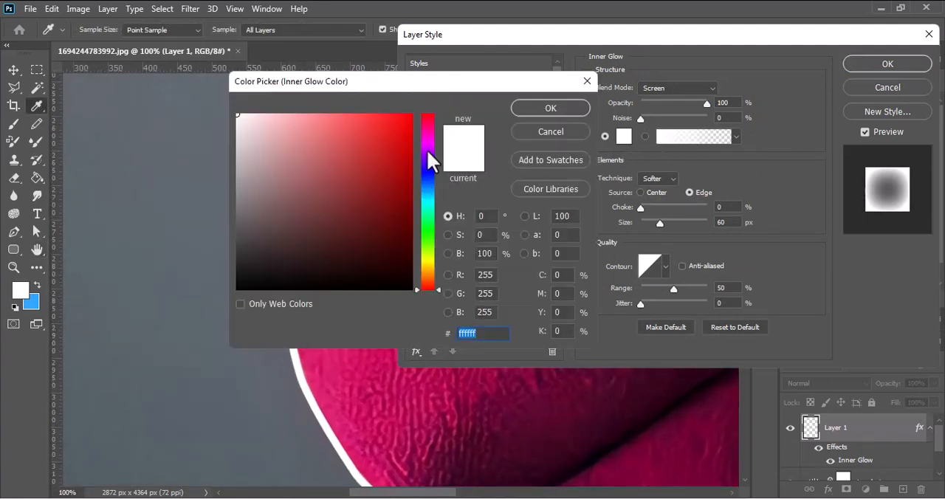
left_click_drag(426, 149, 457, 114)
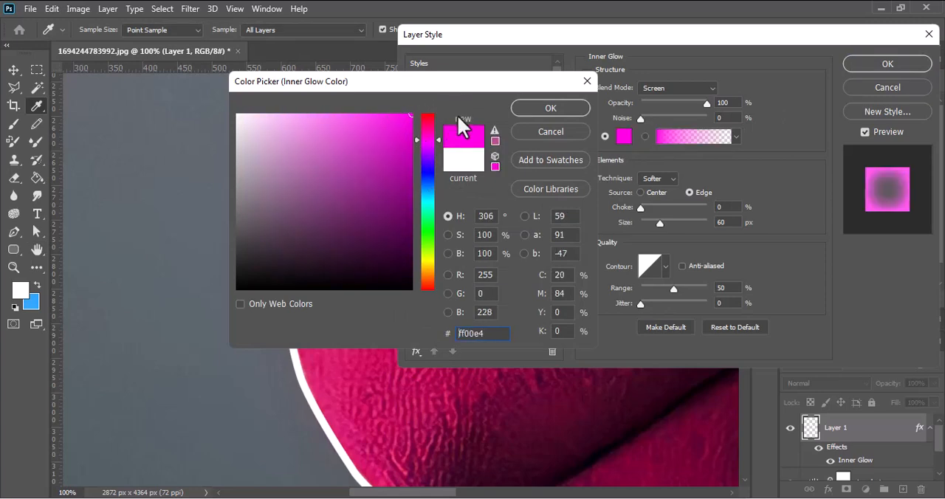
left_click(329, 381)
mouse_move(386, 137)
left_mouse_down()
mouse_move(387, 126)
mouse_move(391, 135)
left_mouse_up()
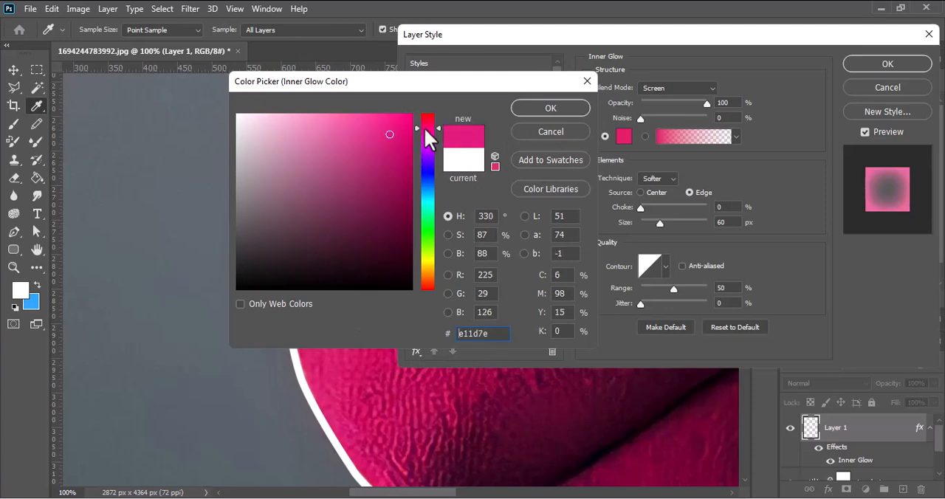
left_click(538, 115)
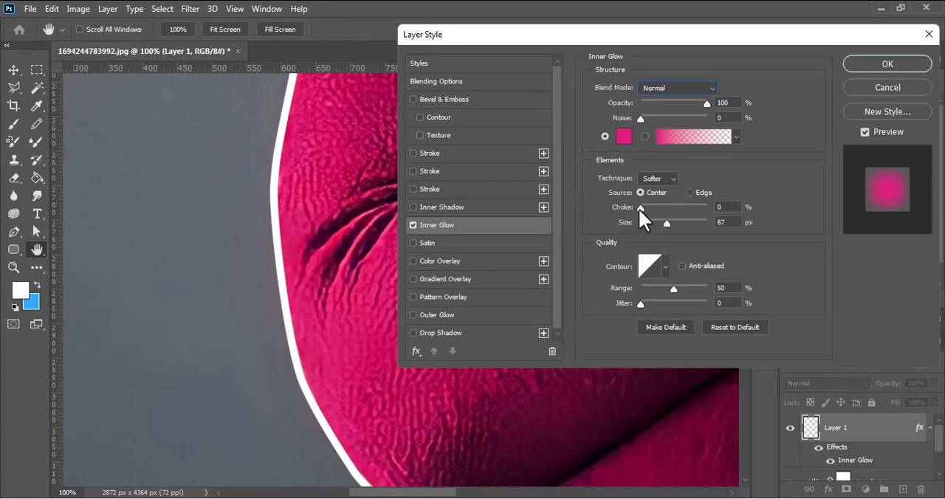
Set the Inner Glow to Normal blend mode with Edge as source, 0% choke and a size of 10 px
left_click_drag(639, 208, 665, 216)
left_click(691, 193)
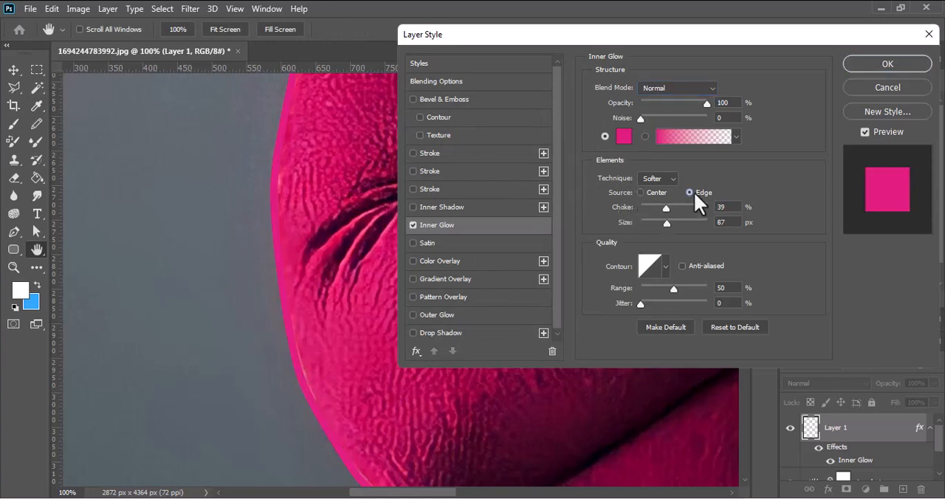
left_click_drag(659, 209, 647, 225)
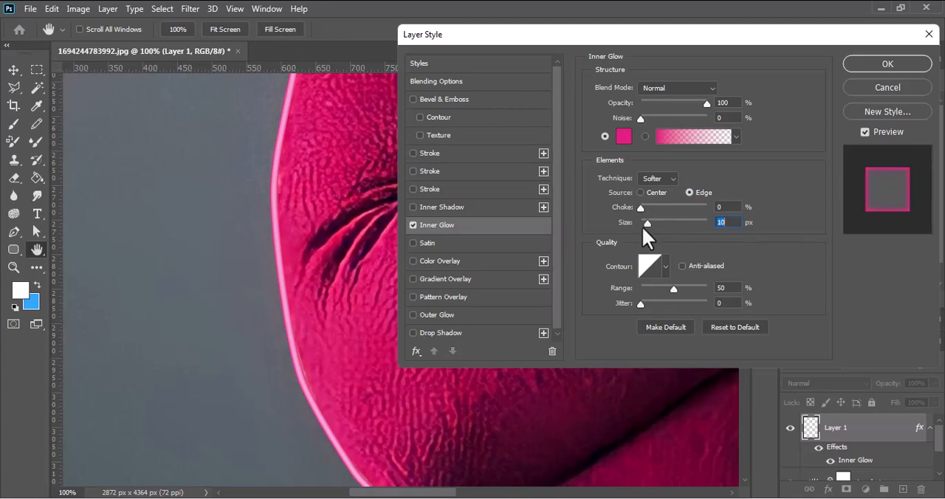
Add an Outer Glow in #d31361 sampled from the sweater and apply the layer style to the outline
left_click(440, 314)
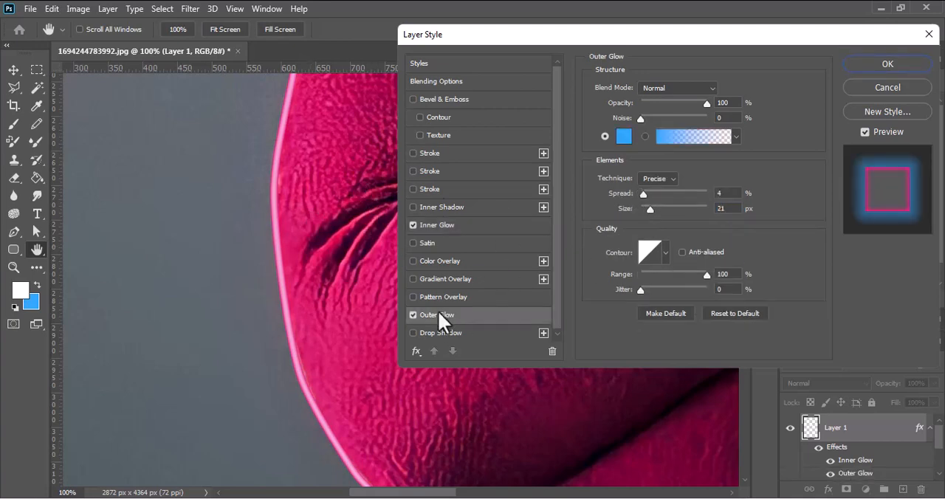
left_click(624, 148)
left_click(360, 348)
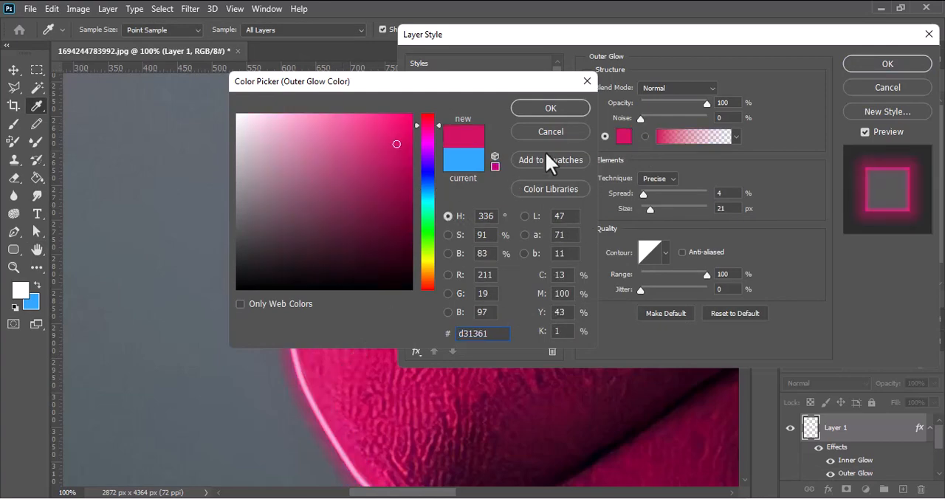
left_click(550, 109)
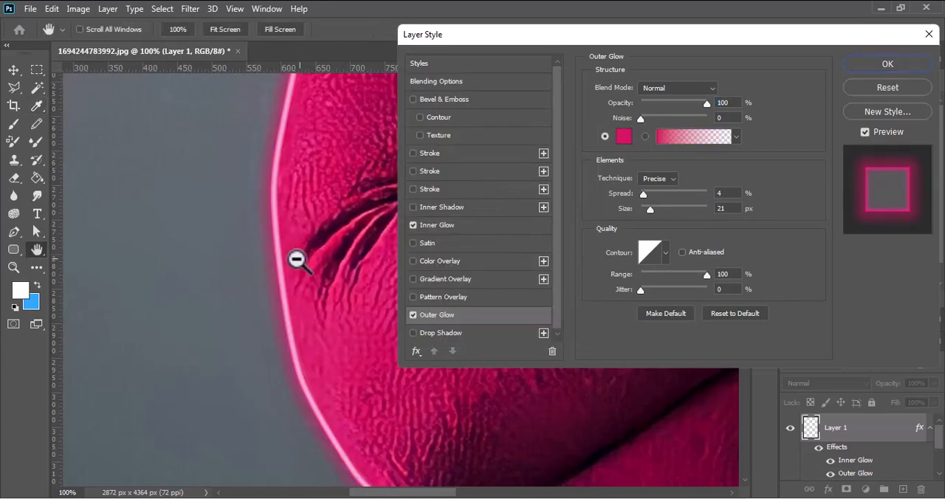
left_click(288, 264, "alt")
left_click(288, 264, "alt")
left_click(288, 263, "alt")
left_click(288, 263, "alt")
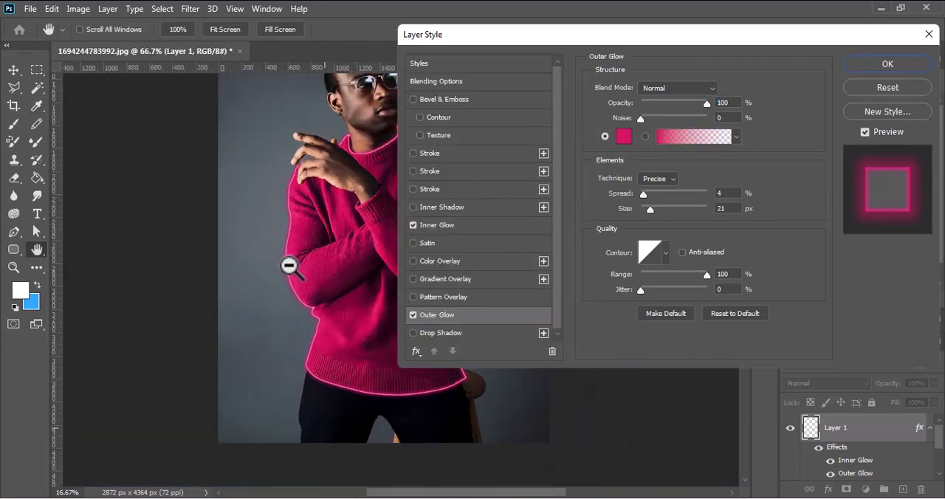
left_click(287, 264, "alt")
left_click(288, 263, "alt")
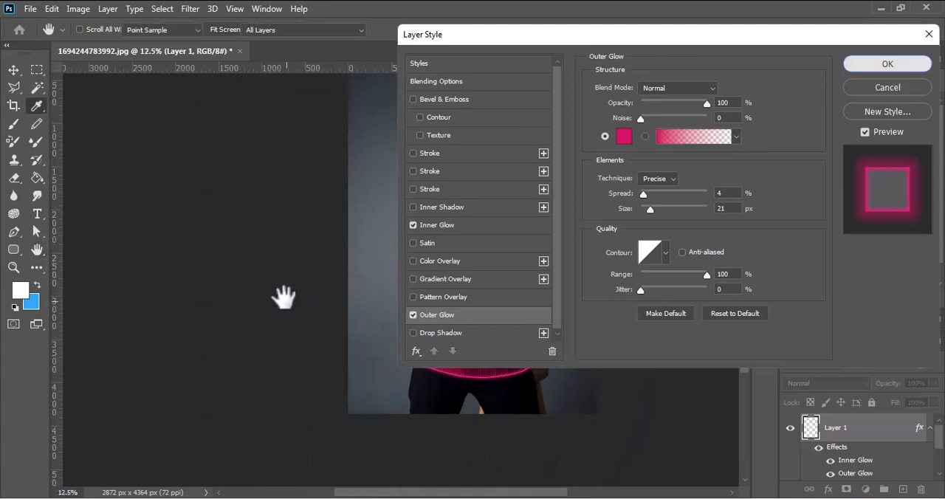
key("Return")
key("p")
key("ctrl+0")
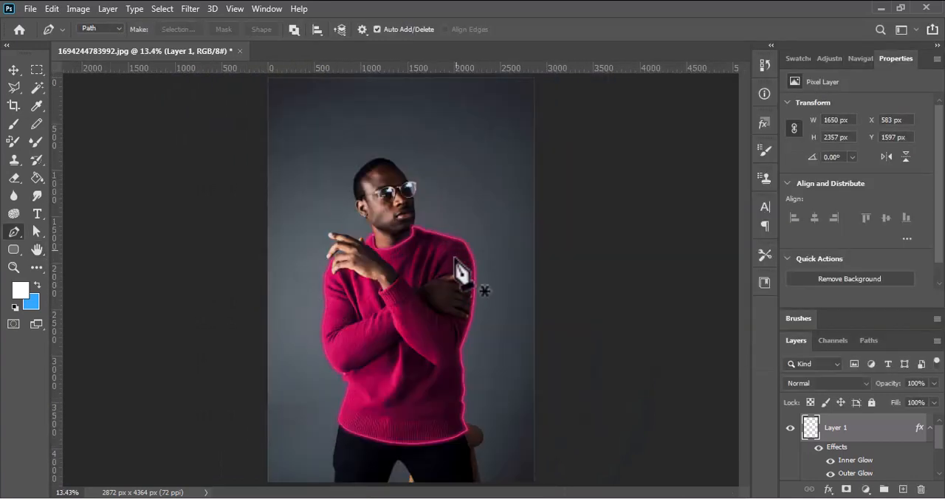
Reopen Layer 1's Outer Glow settings and set the spread to 73% and the size to 27 px
double_click(882, 435)
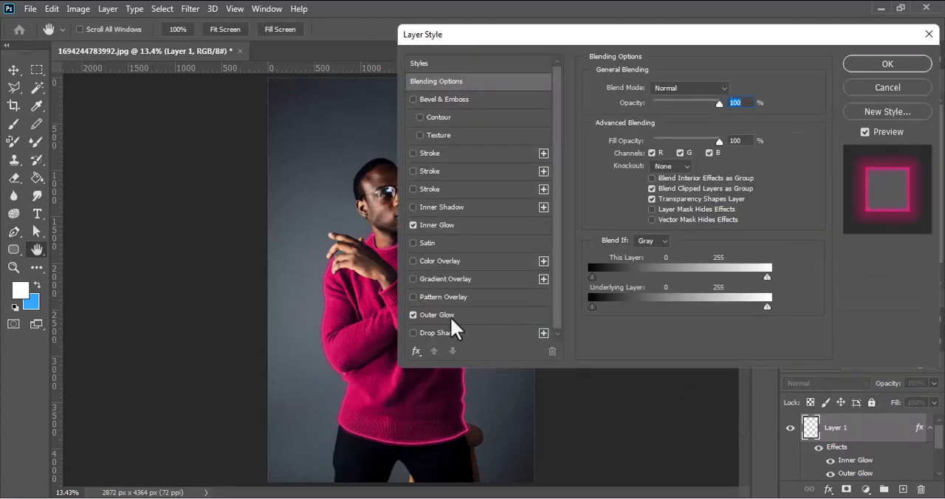
left_click(446, 315)
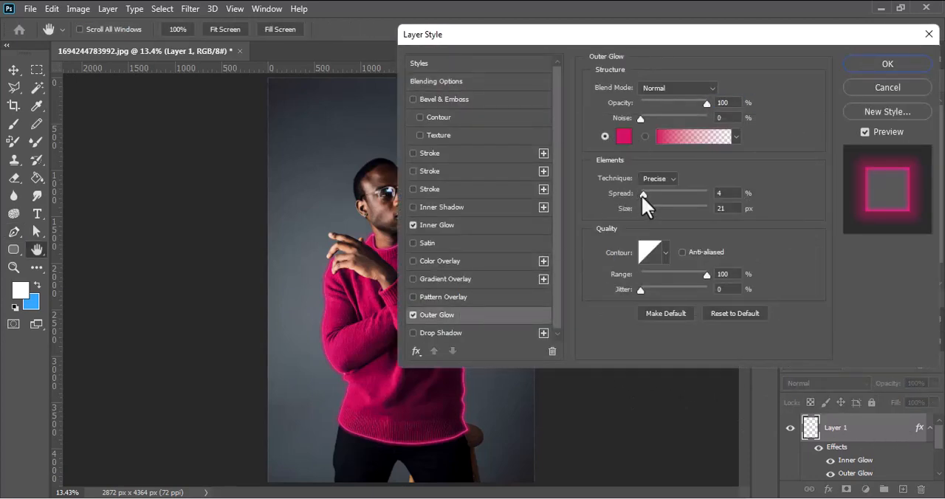
left_click_drag(640, 195, 665, 194)
left_click_drag(667, 195, 655, 216)
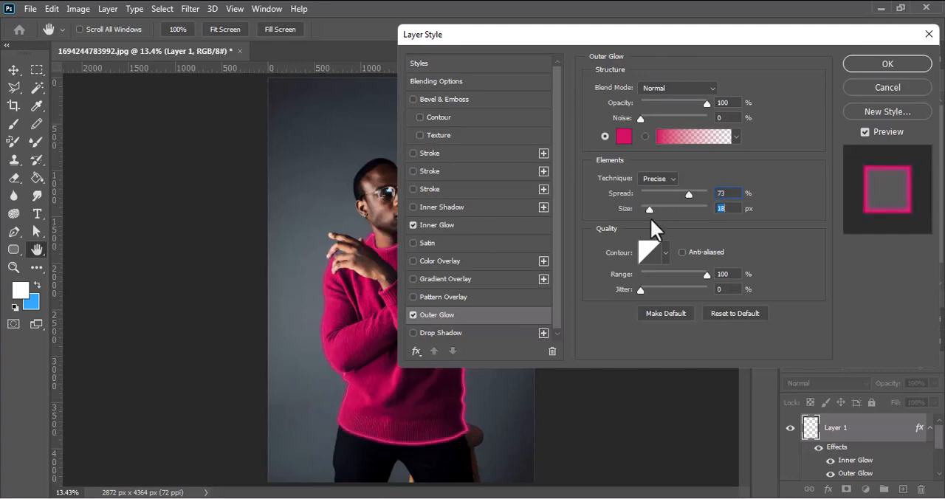
left_click_drag(650, 218, 652, 218)
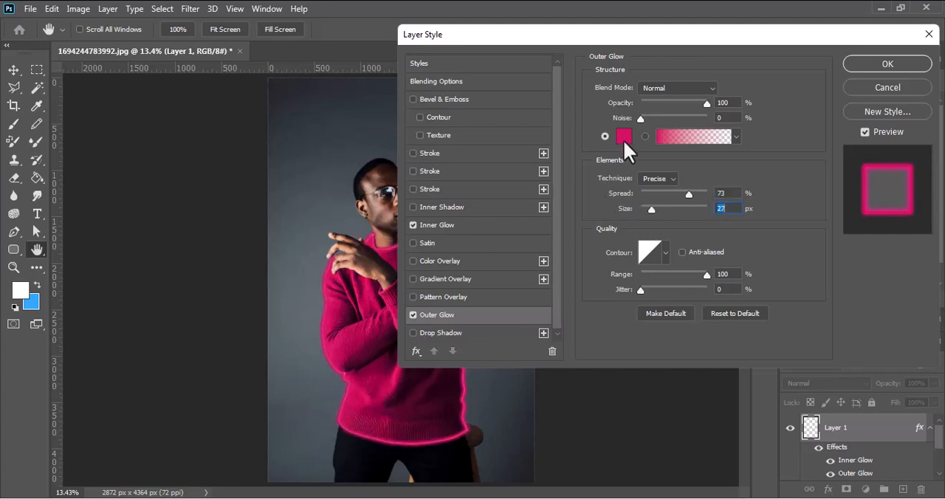
Change the Outer Glow colour to #cc1660 and apply the updated layer style
left_click(623, 138)
left_click_drag(391, 153, 372, 118)
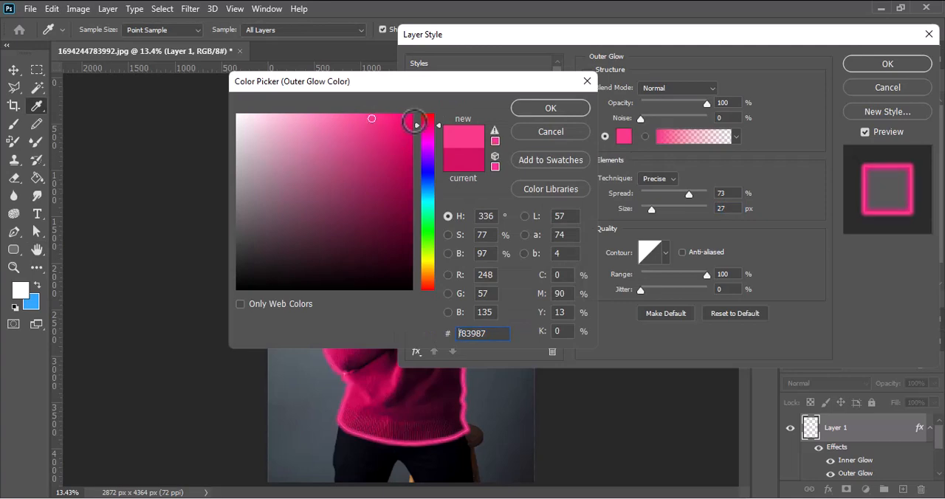
left_click(393, 149)
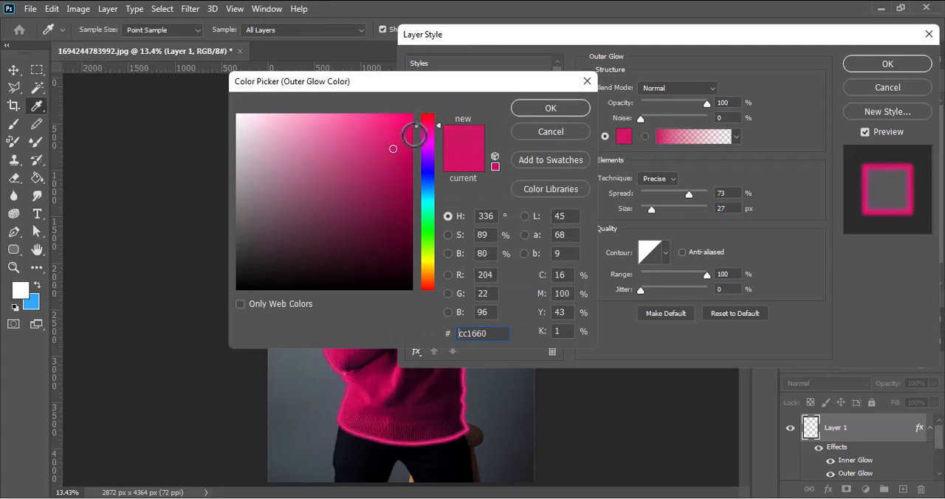
left_click(526, 108)
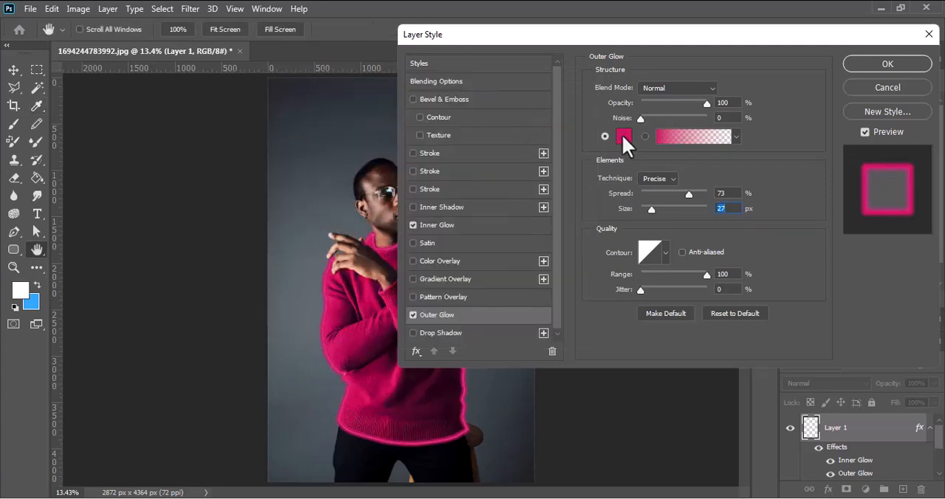
left_click(879, 64)
key("p")
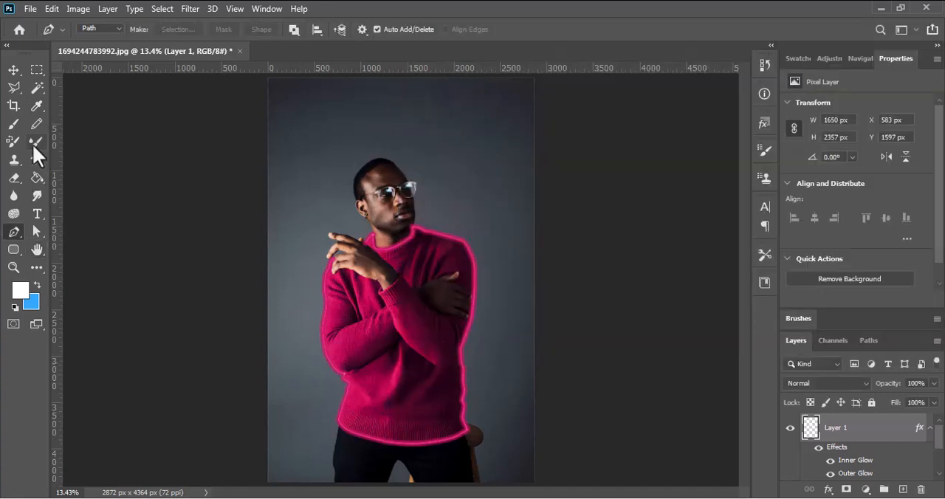
Sample the sweater's crimson as the foreground colour with the Brush tool and set the brush size to 243 px
left_click(13, 128)
left_click(452, 199)
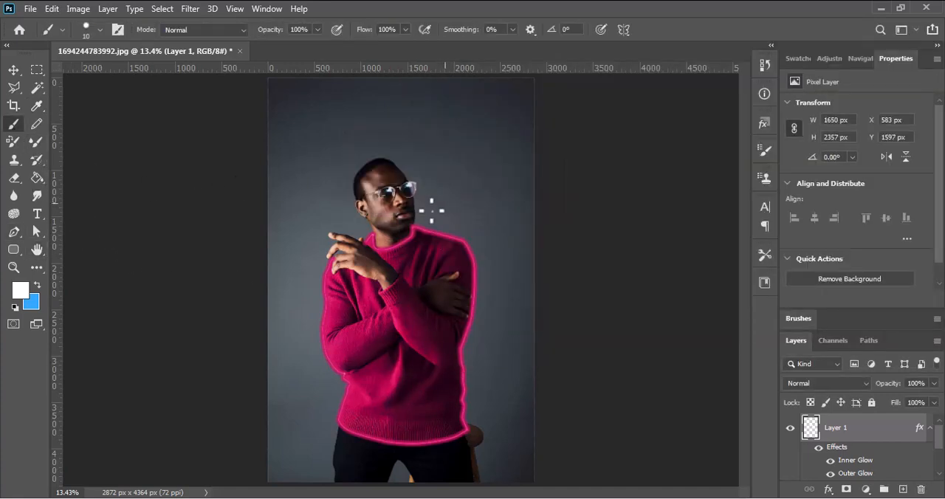
left_click(355, 394, "alt")
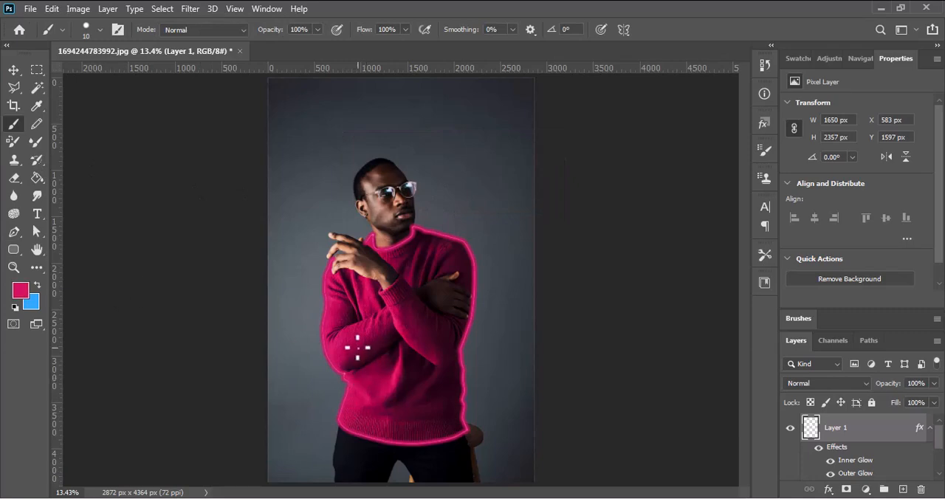
right_click(356, 347)
left_click(438, 301)
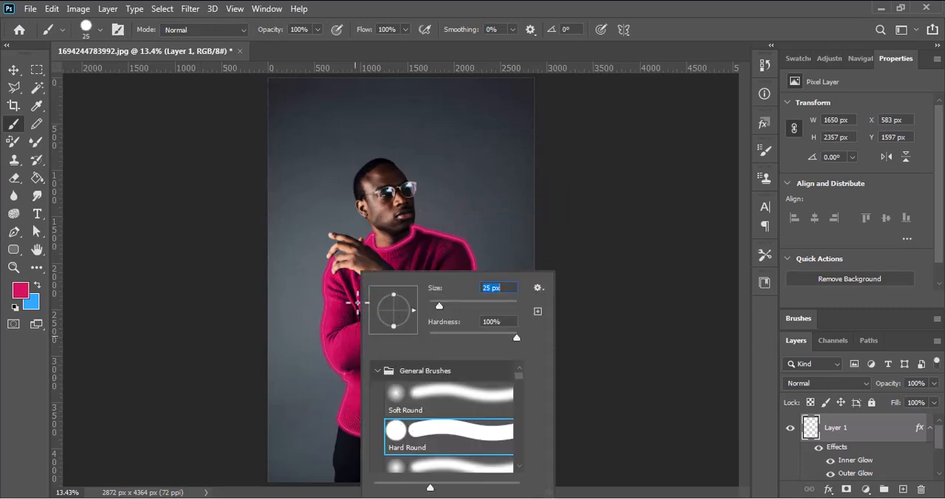
left_click(482, 305)
left_click_drag(492, 303, 496, 304)
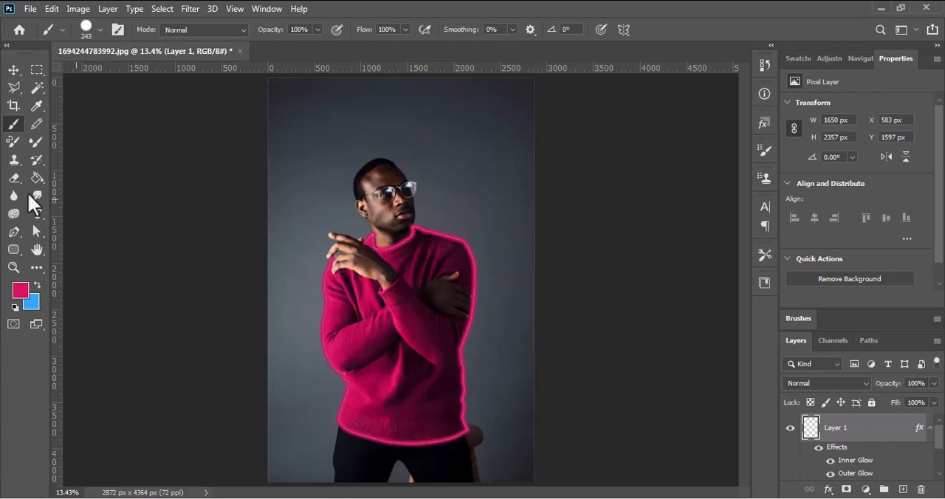
left_click(14, 231)
left_click(289, 299)
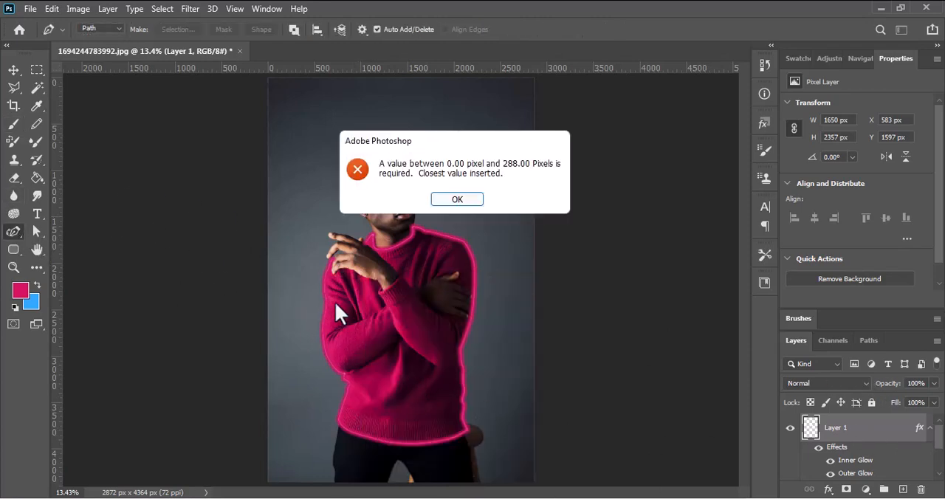
left_click(466, 204)
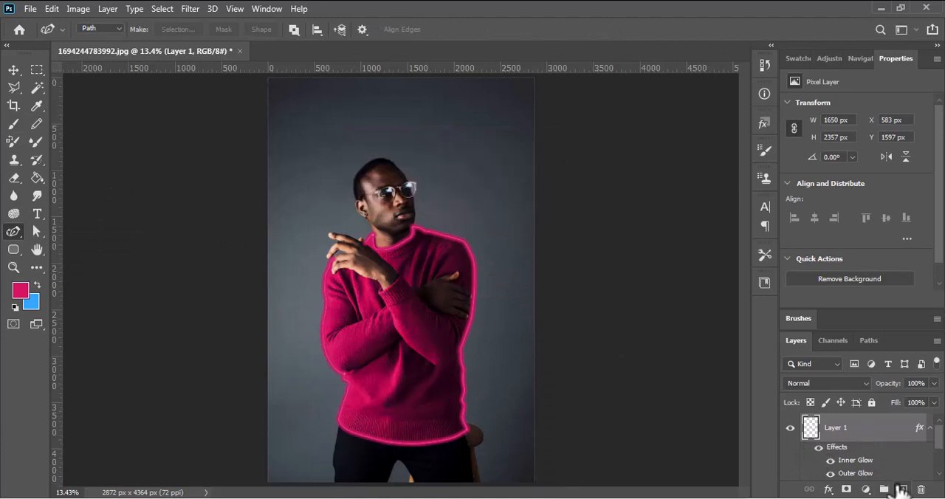
left_click(901, 488)
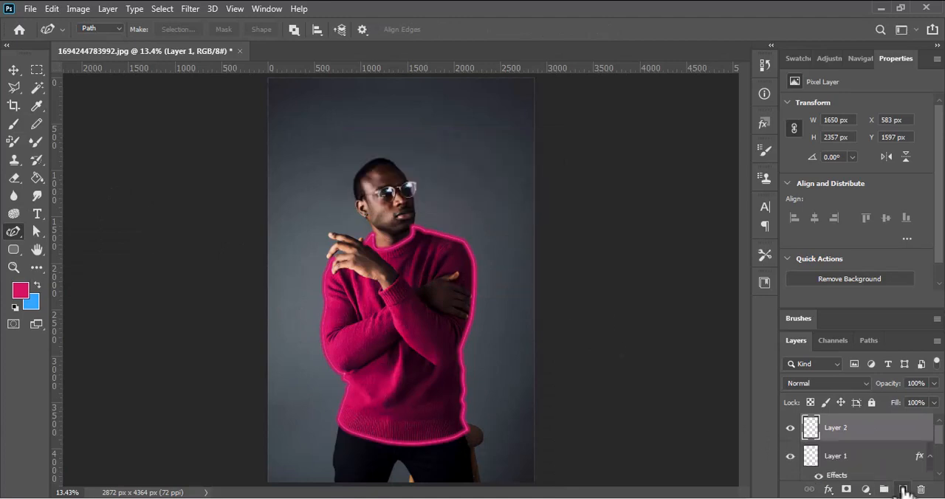
right_click(325, 322)
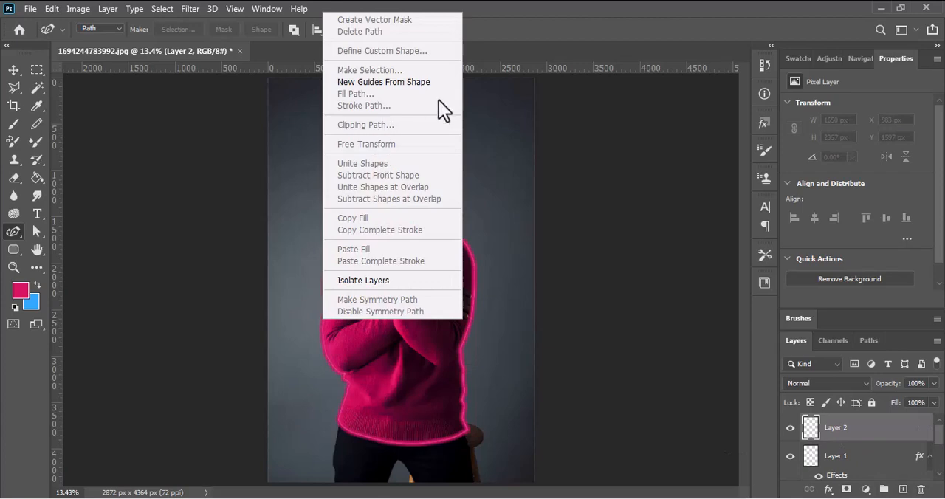
Duplicate Layer 1 together with its glow effects
left_click(893, 425)
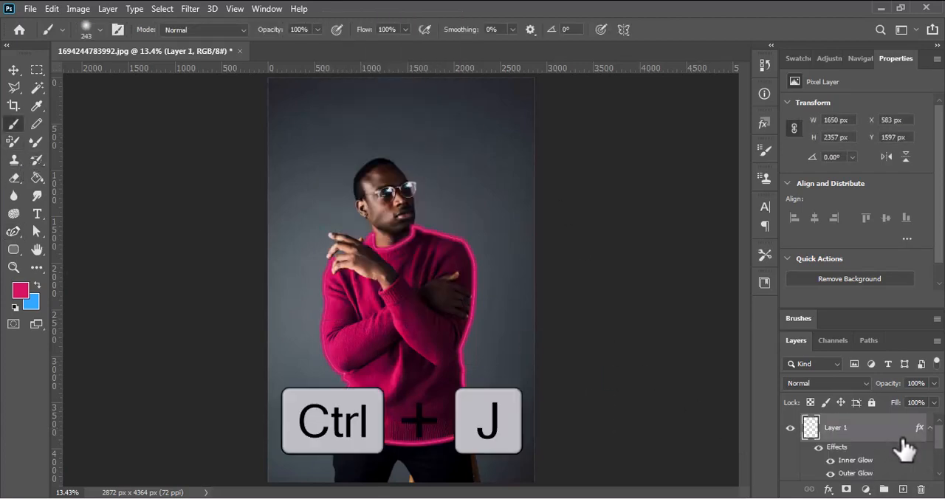
key("ctrl+j")
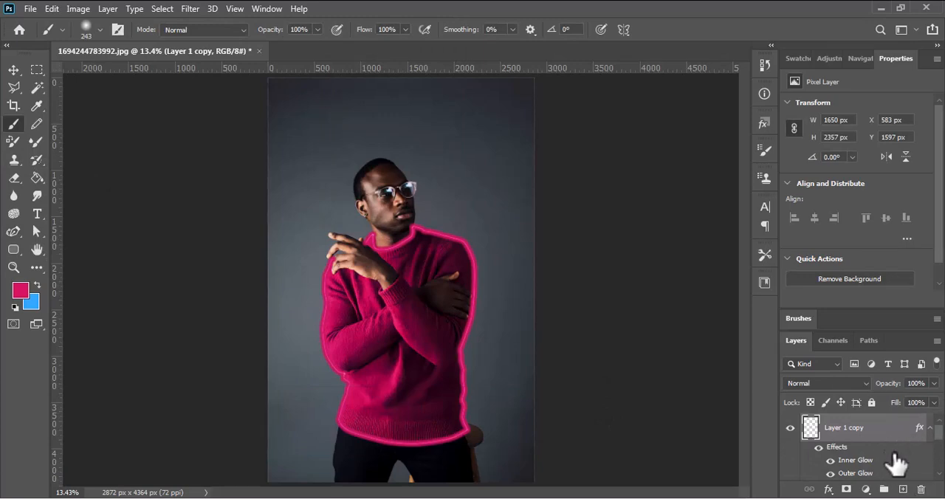
Switch off Inner Glow on Layer 1 copy and set its Outer Glow to 40% spread and 133 px size
double_click(920, 430)
left_click(435, 314)
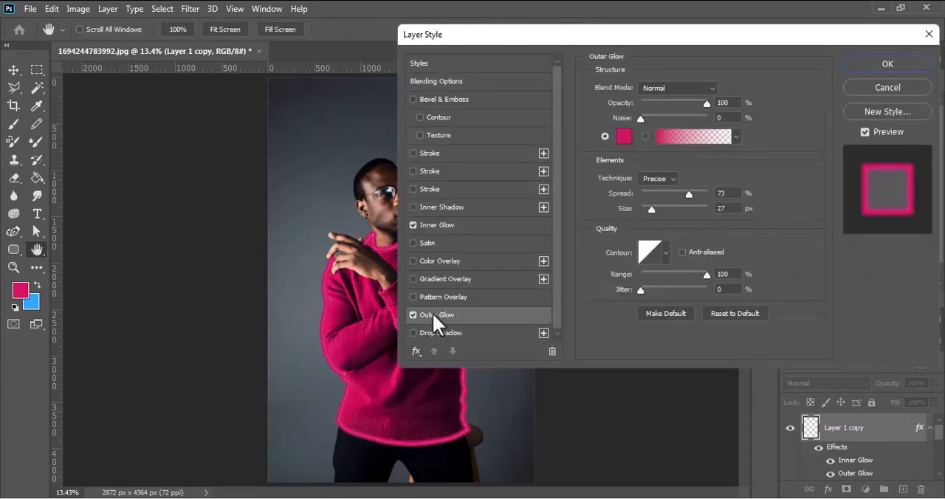
mouse_move(652, 206)
left_mouse_down()
mouse_move(693, 211)
mouse_move(662, 217)
mouse_move(647, 199)
left_mouse_up()
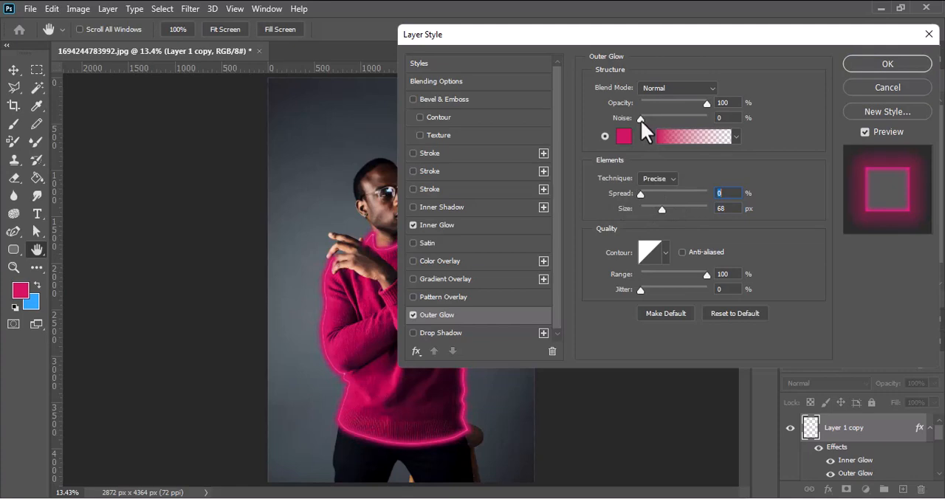
left_click(413, 225)
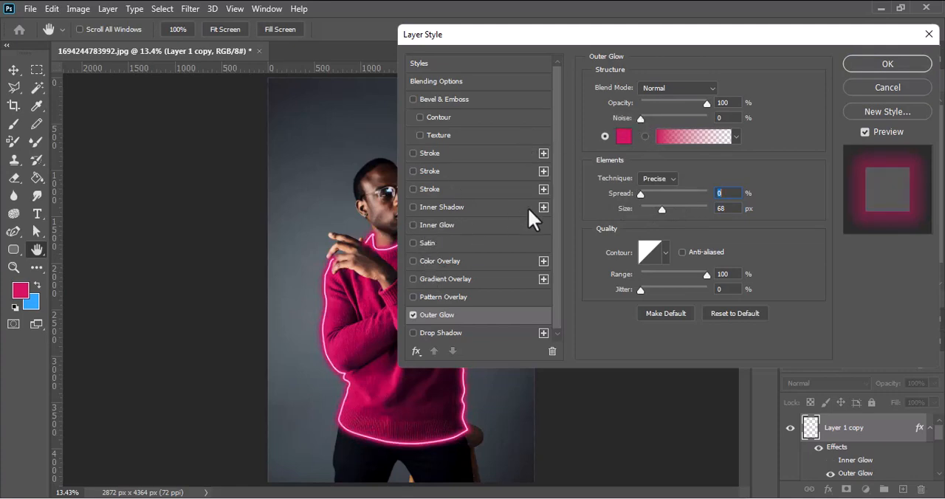
mouse_move(662, 208)
left_mouse_down()
mouse_move(688, 207)
mouse_move(663, 208)
mouse_move(678, 211)
mouse_move(673, 203)
left_mouse_up()
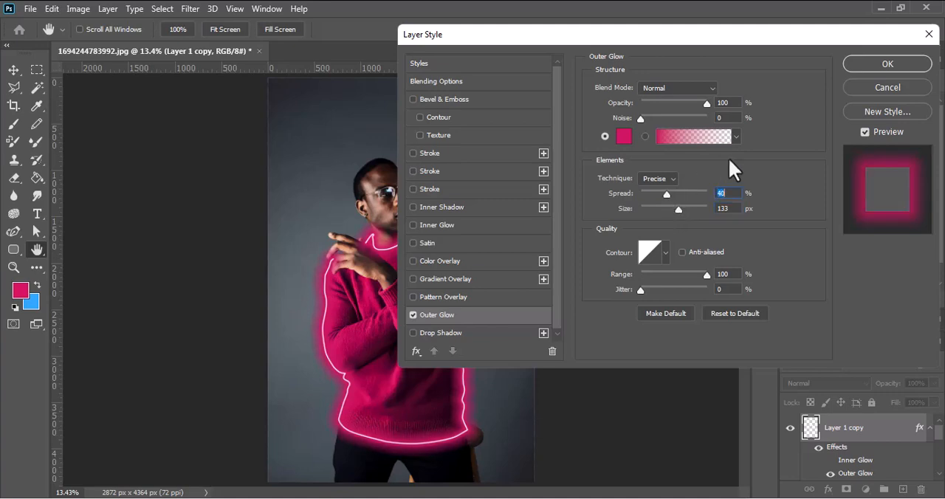
left_click_drag(640, 119, 660, 118)
left_click(855, 65)
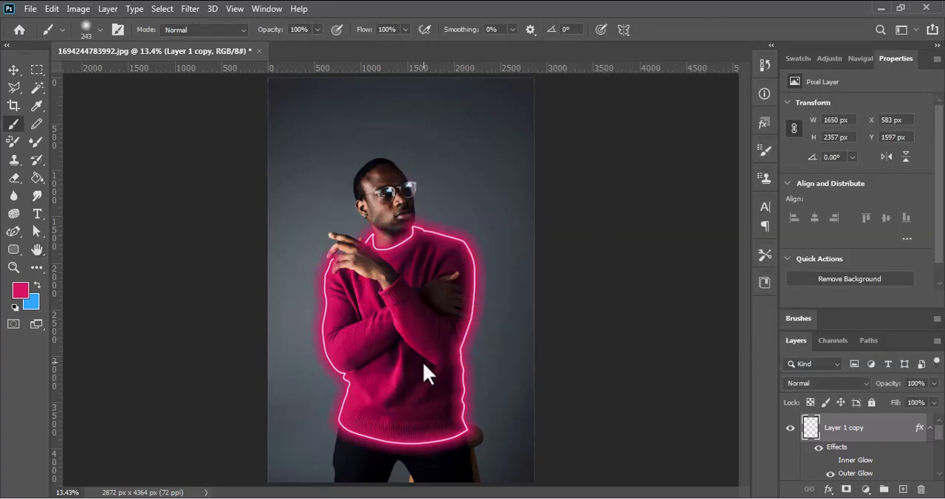
Add a new empty layer directly above the Background layer, beneath the Levels 1 adjustment
scroll(415, 333, "up", 14)
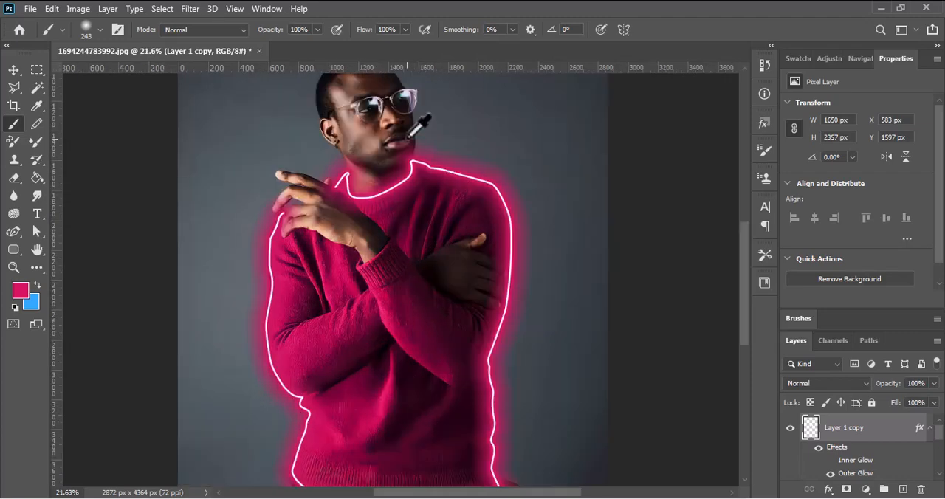
left_click_drag(331, 195, 348, 247)
scroll(347, 243, "up", 3)
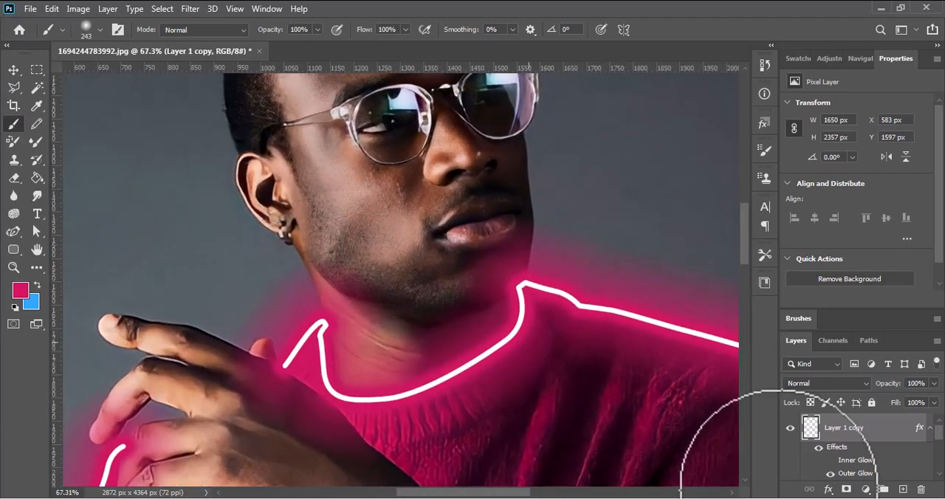
scroll(916, 452, "down", 2)
left_click(894, 470)
left_click(902, 489)
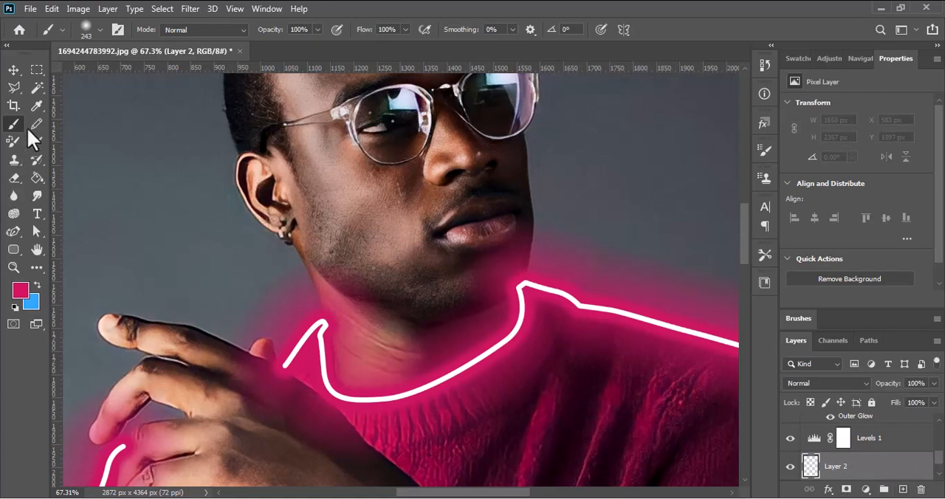
Brush crimson over the man's jaw and neck on Layer 2, undoing the first stroke and repainting it
mouse_move(305, 259)
left_mouse_down()
mouse_move(330, 294)
mouse_move(344, 347)
left_mouse_up()
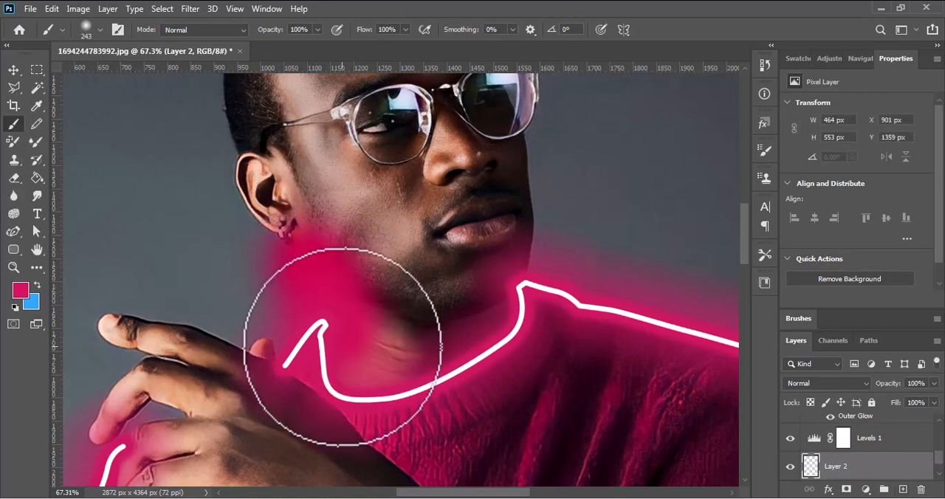
key("ctrl+z")
mouse_move(355, 290)
left_mouse_down()
mouse_move(301, 228)
mouse_move(365, 266)
mouse_move(309, 235)
mouse_move(369, 295)
left_mouse_up()
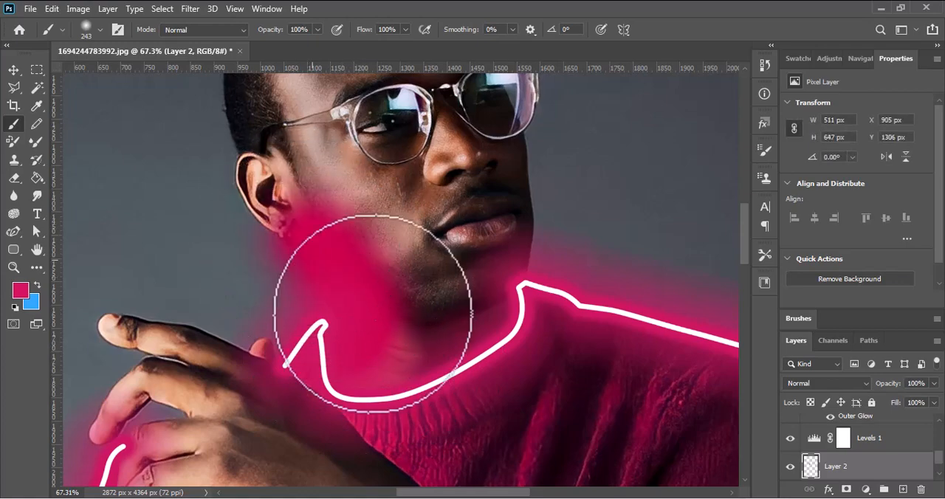
Try the Multiply and Darken blend modes on Layer 2 to blend the painted glow with the skin
left_click(845, 383)
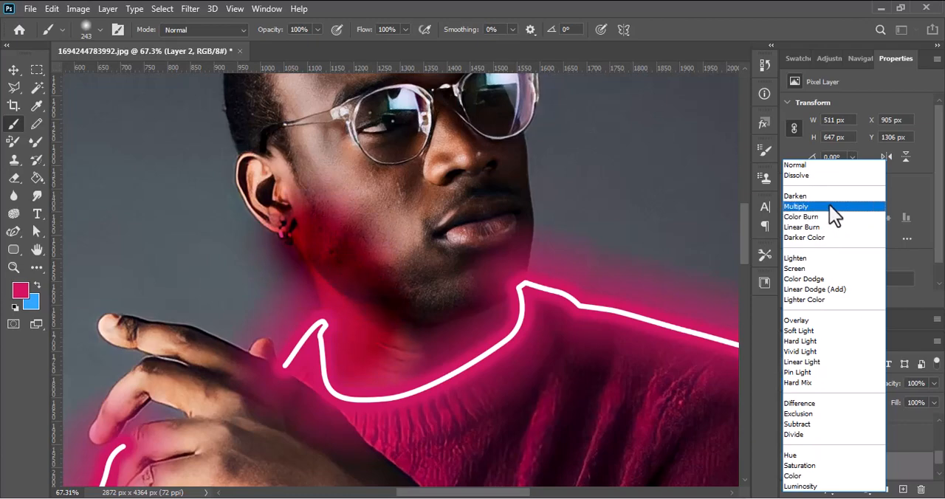
left_click(829, 212)
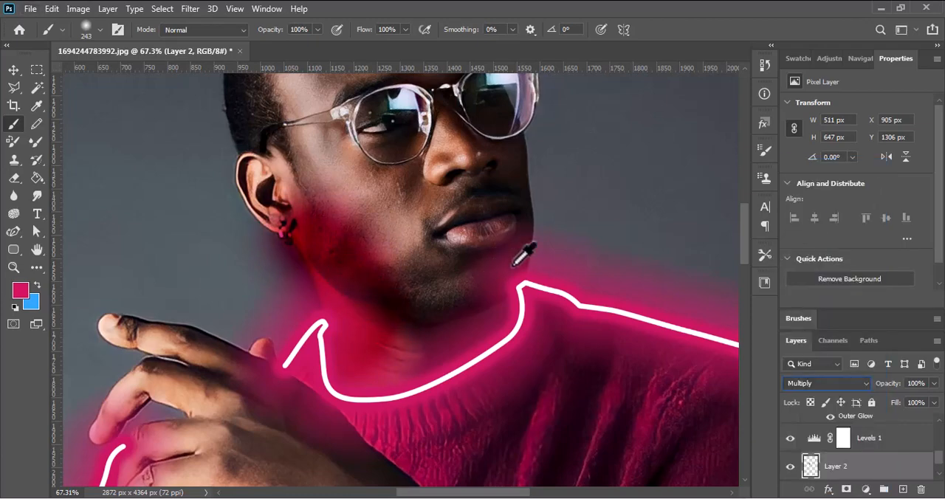
scroll(550, 247, "down", 4)
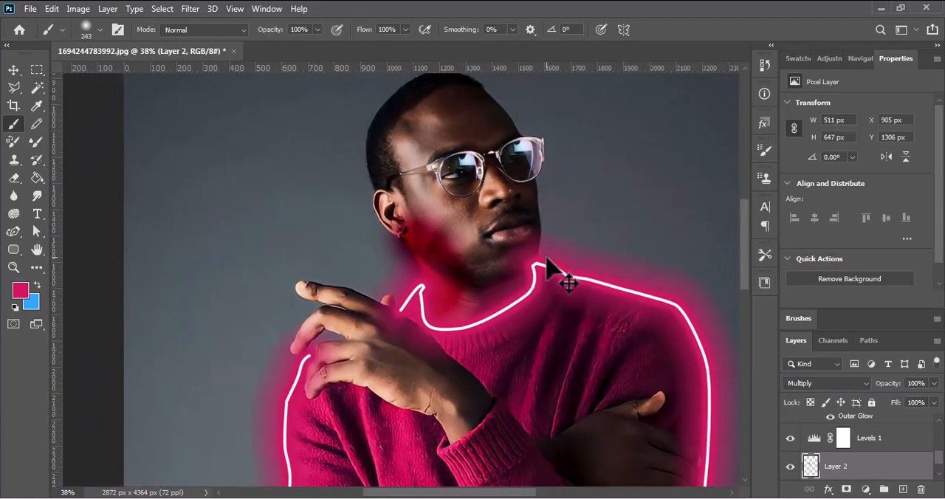
scroll(493, 240, "up", 4)
scroll(493, 240, "up", 3)
left_click(800, 382)
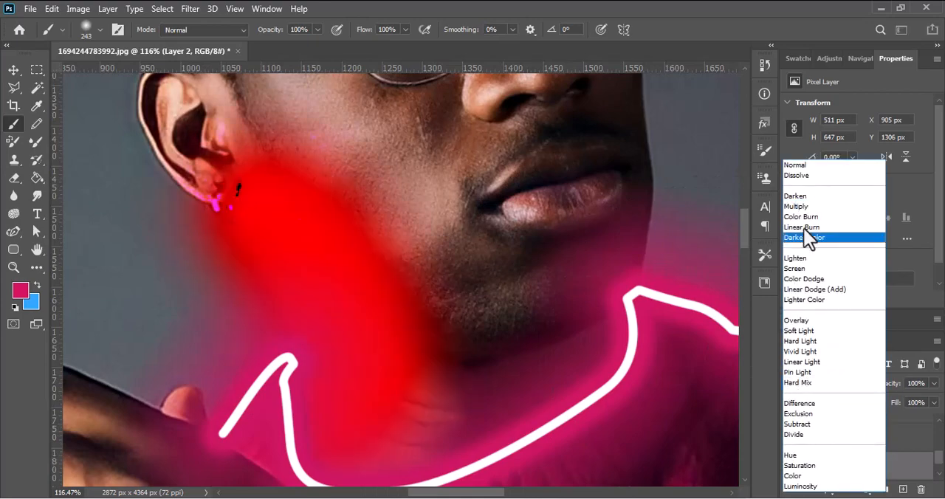
left_click(809, 197)
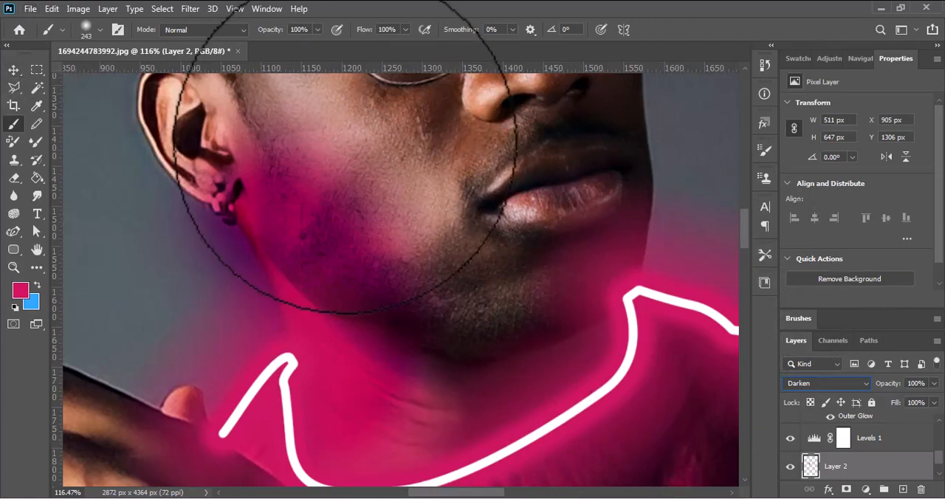
Set Layer 2's blend mode to Soft Light
key("ctrl+0")
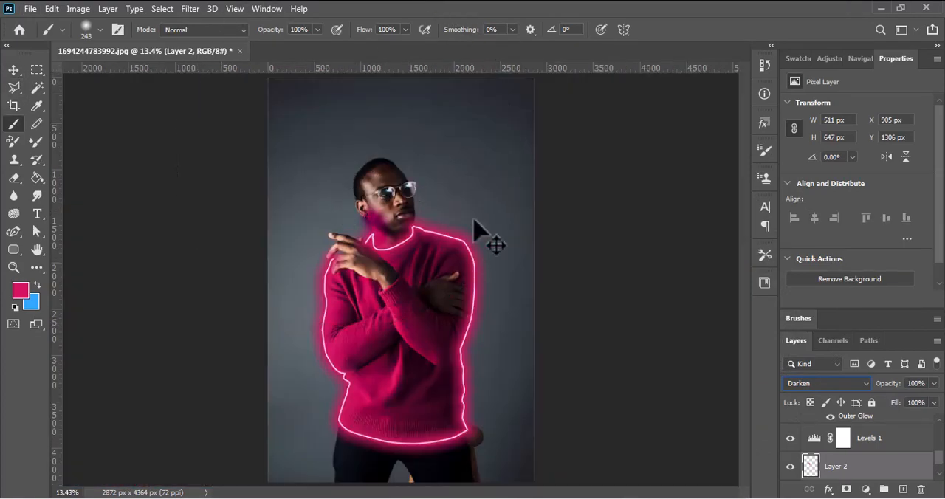
left_click(812, 383)
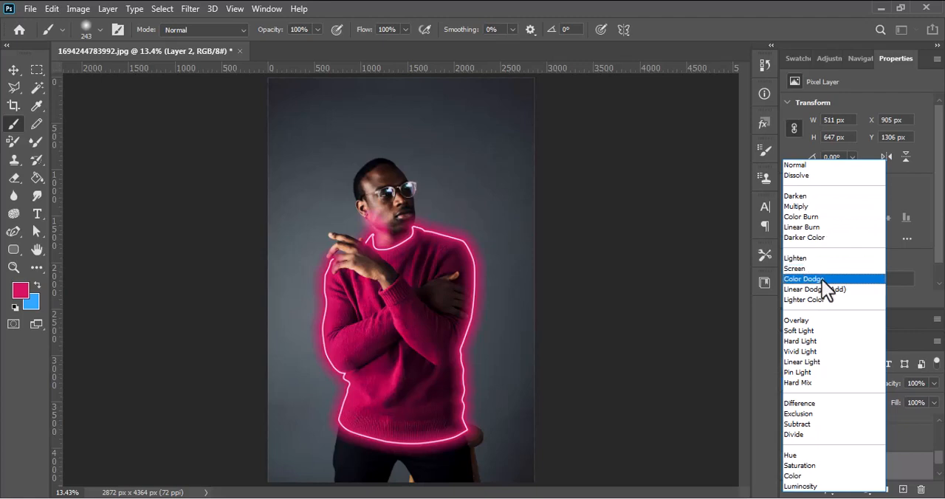
left_click(830, 332)
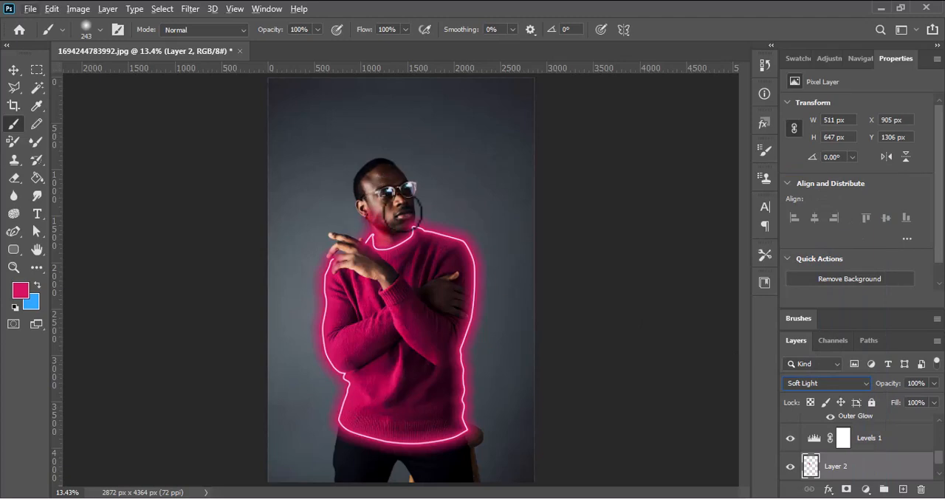
Try crimson brush marks on the grey backdrop and beside the man's ear, and undo each one
left_click(481, 203)
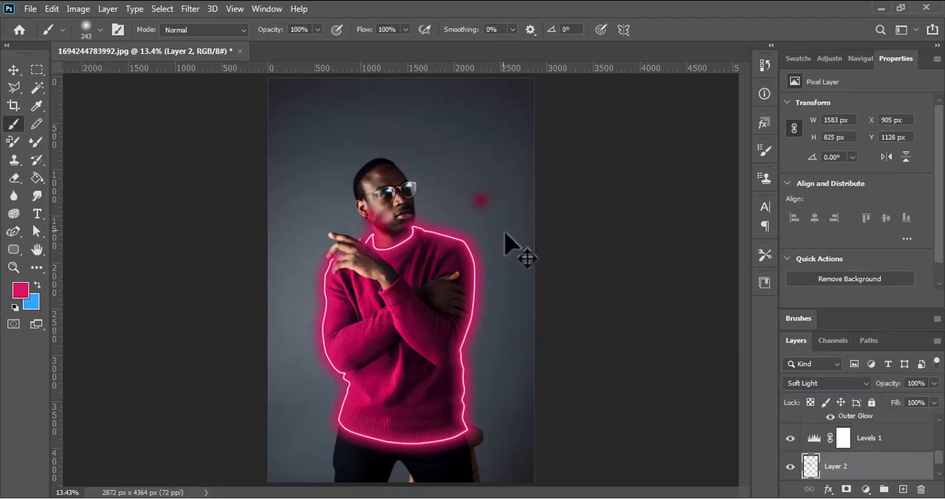
key("ctrl+z")
scroll(425, 204, "up", 2)
scroll(425, 203, "up", 5)
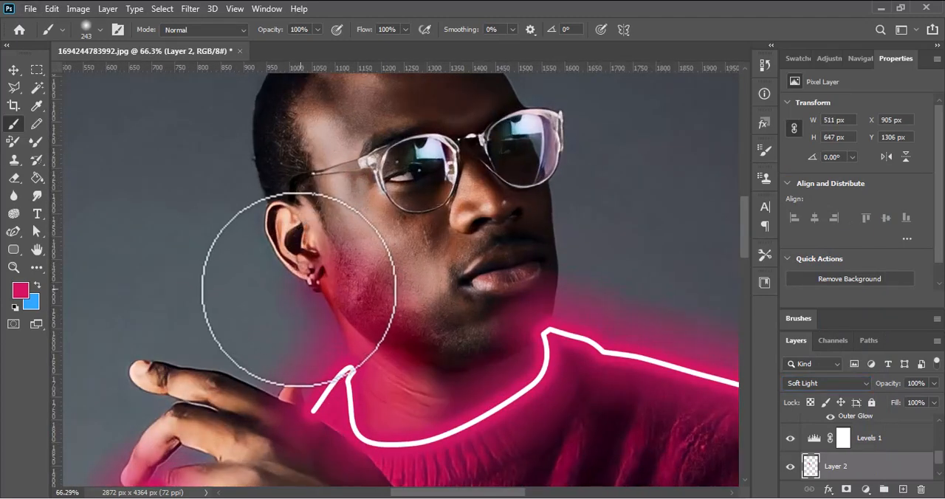
left_click_drag(280, 270, 266, 240)
key("ctrl+z")
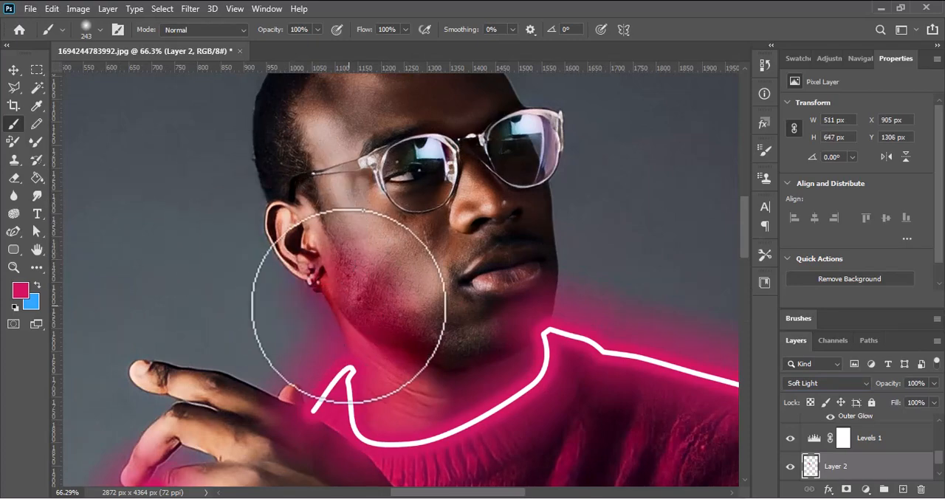
Select the subject from the Background layer, return to Layer 2 and brush crimson over the ear inside the selection
left_click(170, 6)
left_click(863, 465)
scroll(868, 469, "down", 1)
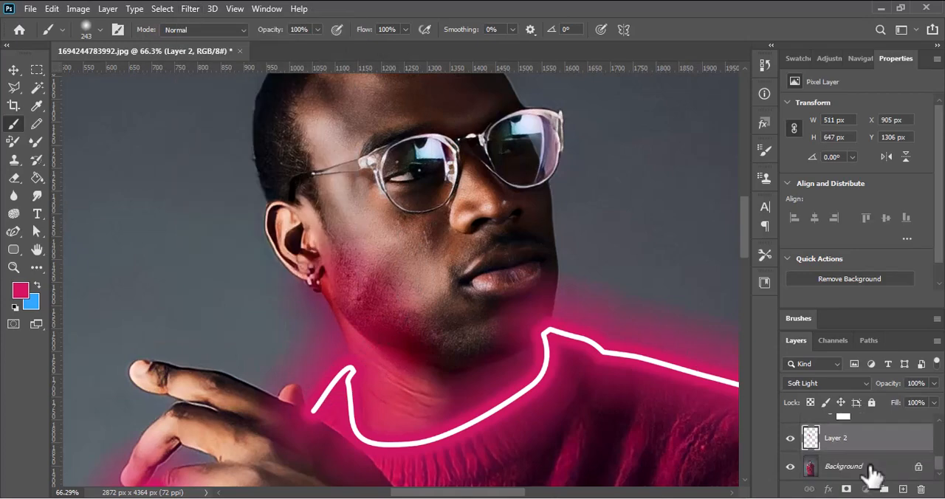
left_click(870, 473)
left_click(163, 8)
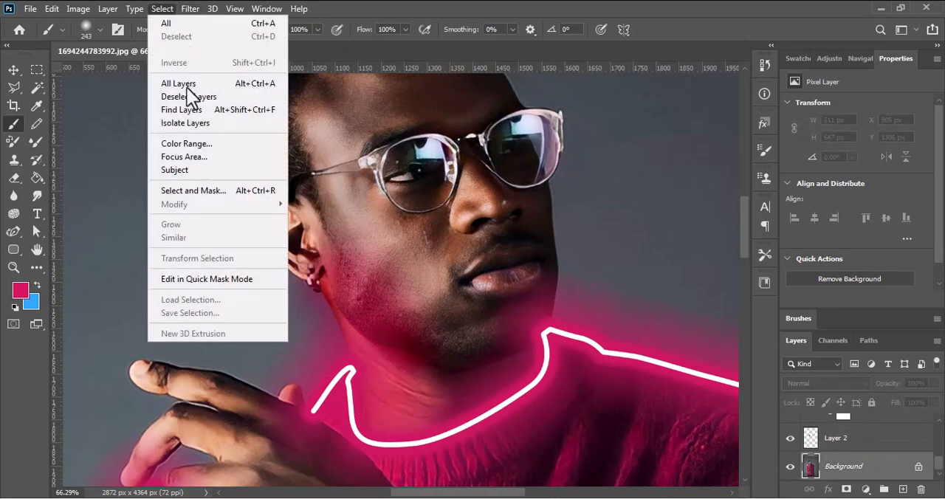
left_click(203, 167)
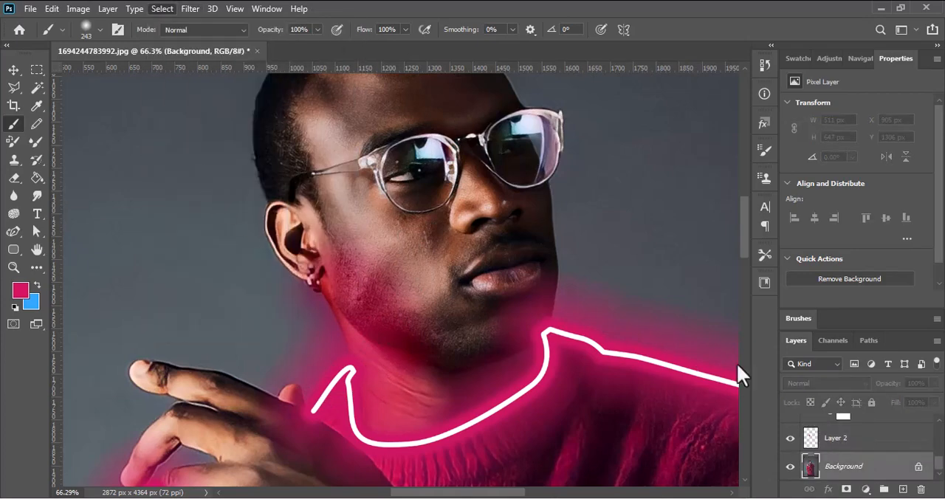
left_click(842, 446)
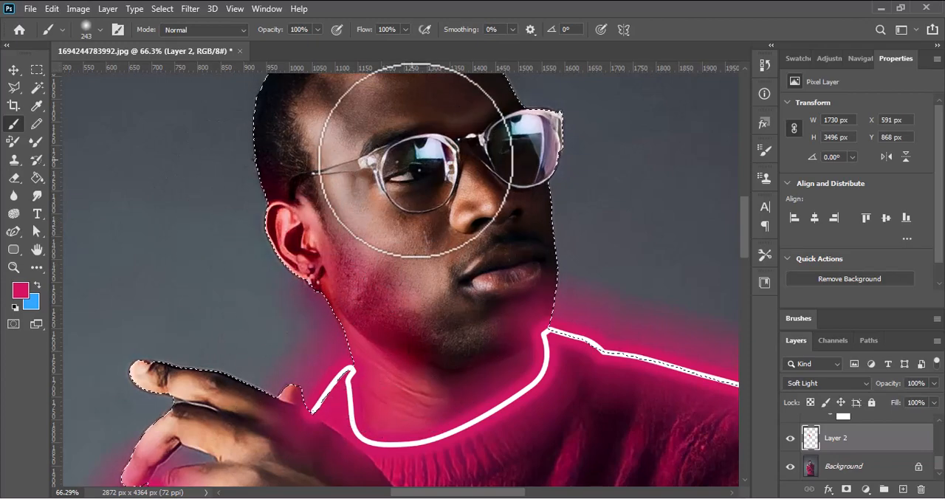
Try tinting a lens of the glasses with crimson dabs, reducing the brush to 90 px, and undo them
left_click(423, 164)
key("ctrl+z")
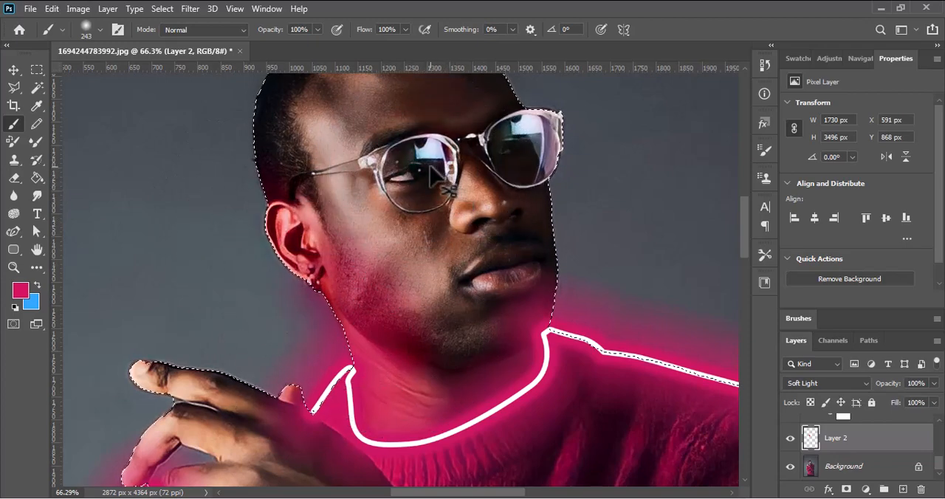
key("[")
key("[")
key("[")
key("[")
key("[")
key("bracketleft")
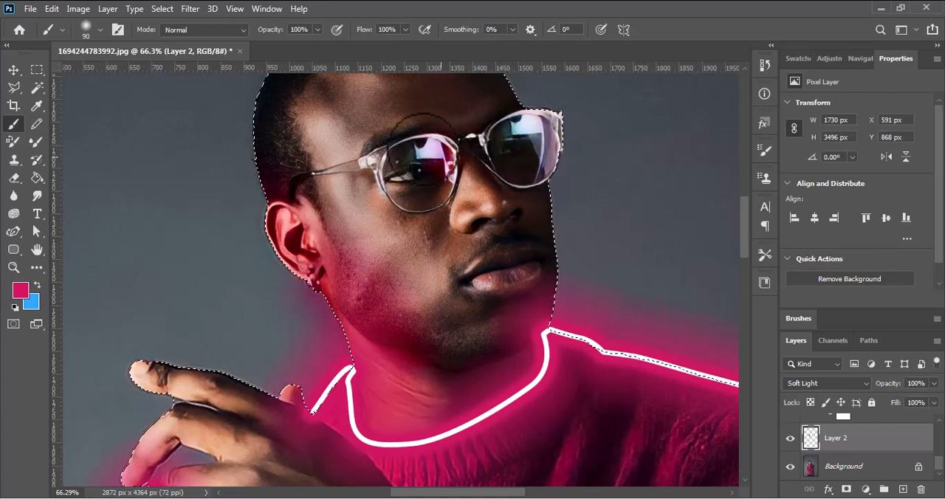
left_click(422, 159)
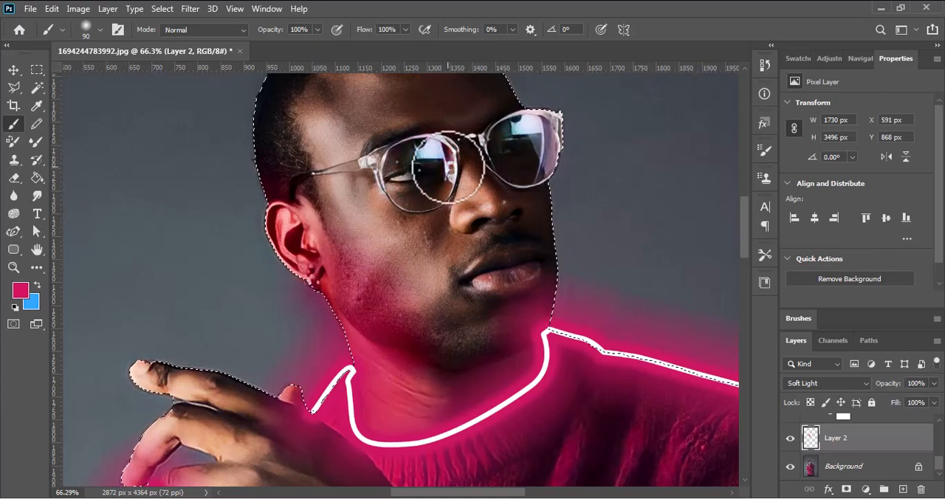
key("ctrl+z")
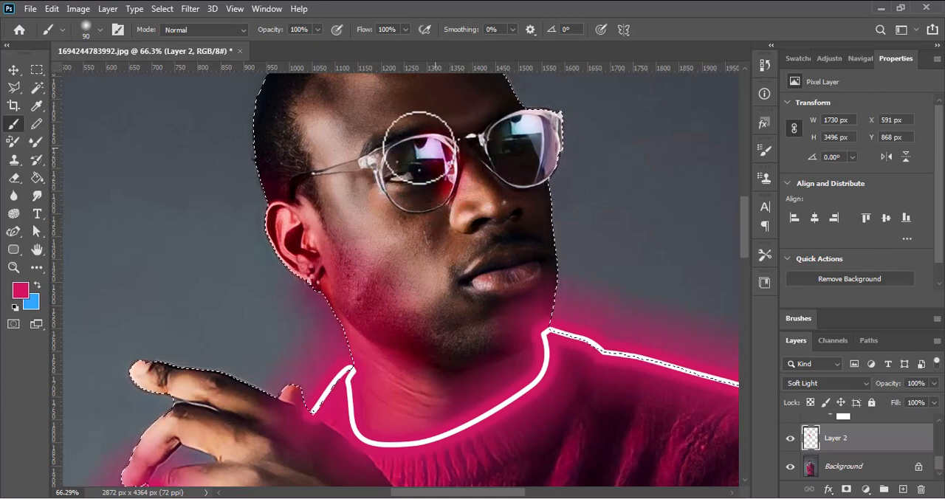
left_click(417, 150)
scroll(507, 158, "down", 5, "alt")
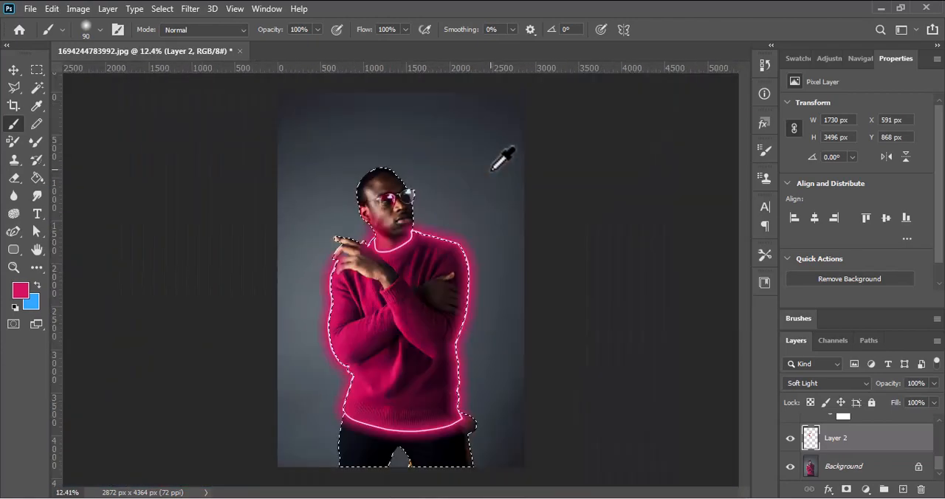
scroll(398, 158, "up", 3, "alt")
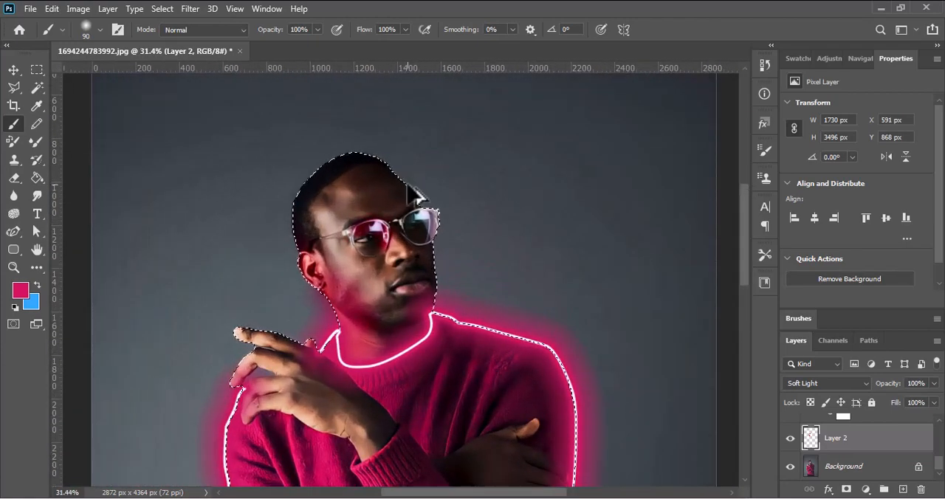
key("ctrl+z")
Enlarge the brush to 250 px and brush crimson light over the shaded sleeve and thumb beside the tucked hand on Layer 2
scroll(417, 221, "down", 4, "alt")
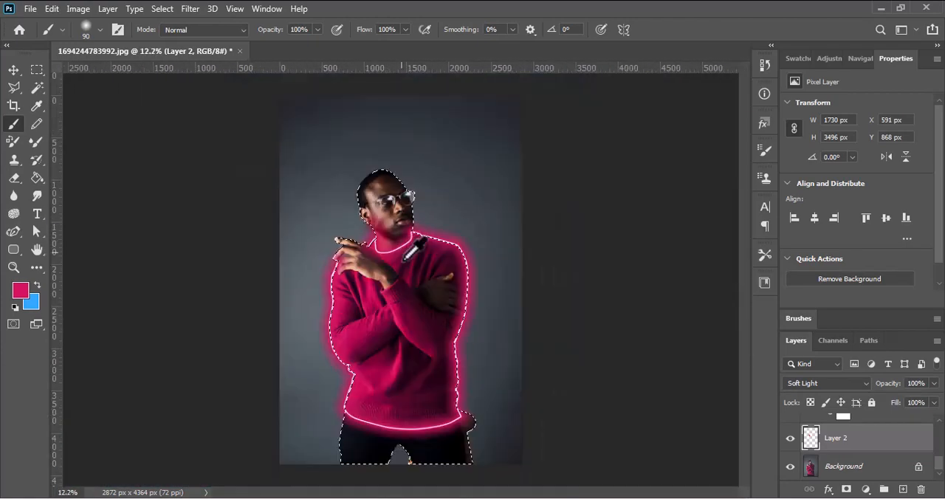
scroll(364, 223, "up", 2, "alt")
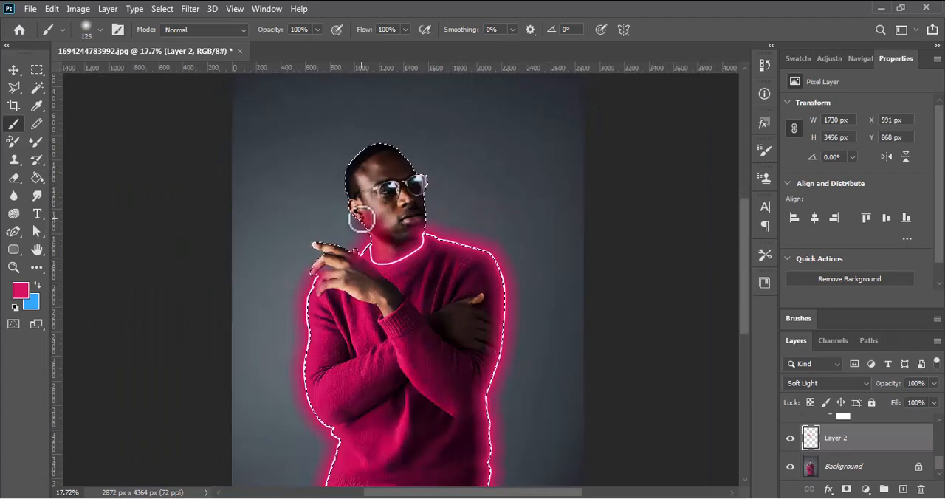
key("bracketright")
key("bracketright")
key("bracketright")
key("bracketright")
key("bracketright")
key("bracketright")
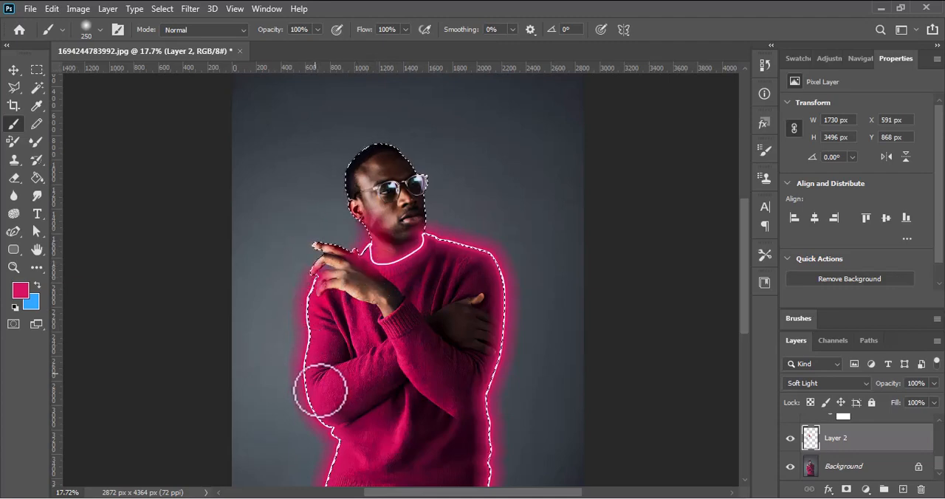
key("space")
left_click_drag(320, 370, 284, 264)
left_click_drag(409, 271, 397, 325)
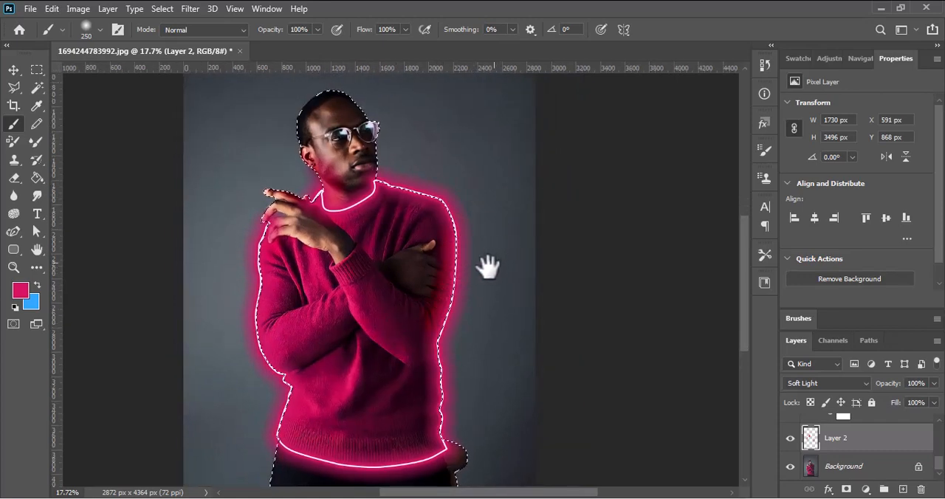
left_click_drag(485, 268, 477, 319)
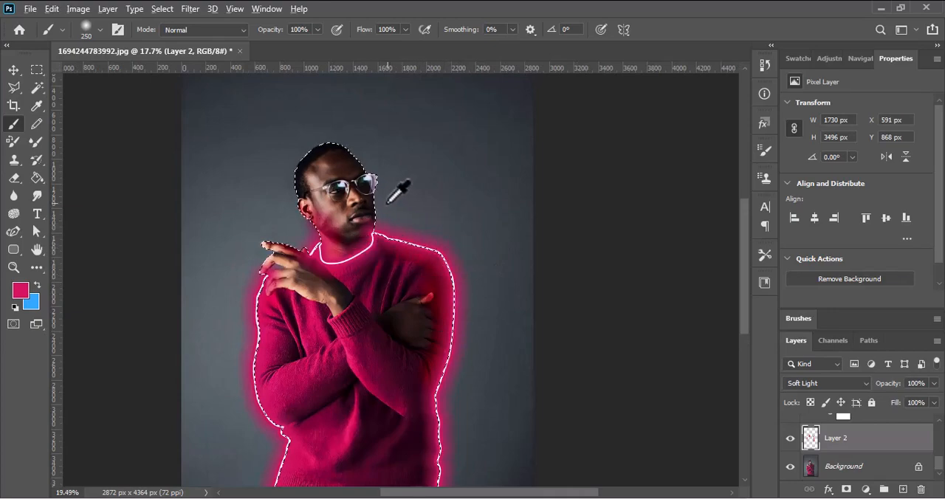
Enlarge the brush to 600 px and brush crimson light over the trousers just below the sweater's hem, inside the selection
scroll(398, 190, "up", 5)
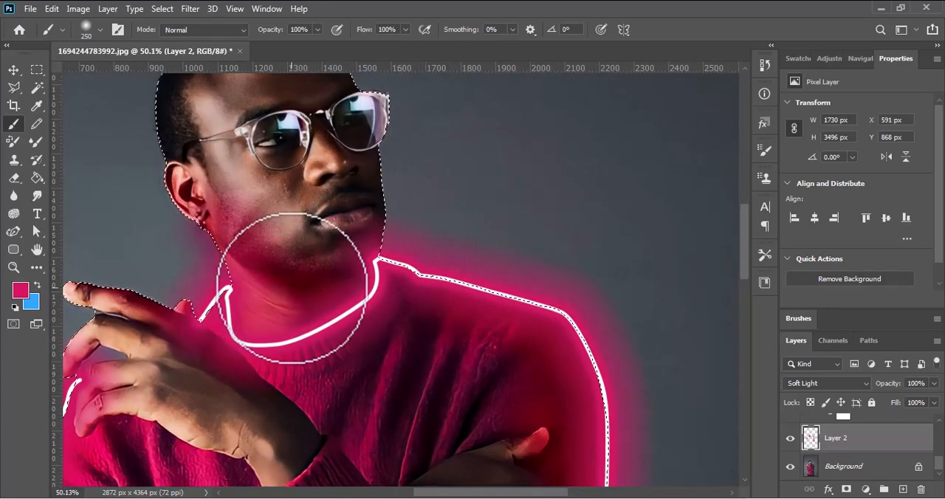
scroll(399, 272, "down", 5)
scroll(393, 277, "down", 5)
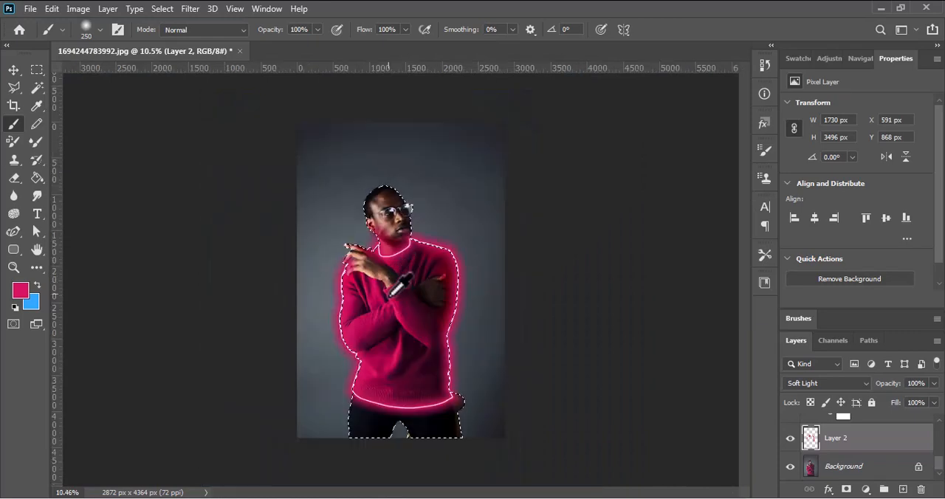
scroll(407, 369, "up", 2)
scroll(407, 373, "down", 2)
key("bracketright")
key("bracketright")
key("bracketright")
key("bracketright")
key("bracketright")
key("bracketright")
key("bracketright")
key("bracketright")
key("bracketright")
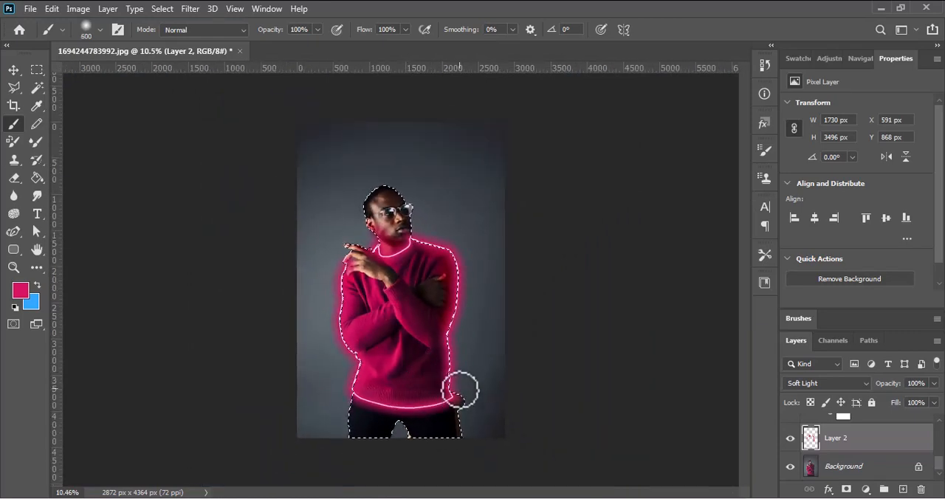
mouse_move(356, 405)
left_mouse_down()
mouse_move(370, 427)
mouse_move(309, 401)
mouse_move(344, 415)
mouse_move(335, 401)
mouse_move(348, 392)
mouse_move(314, 357)
left_mouse_up()
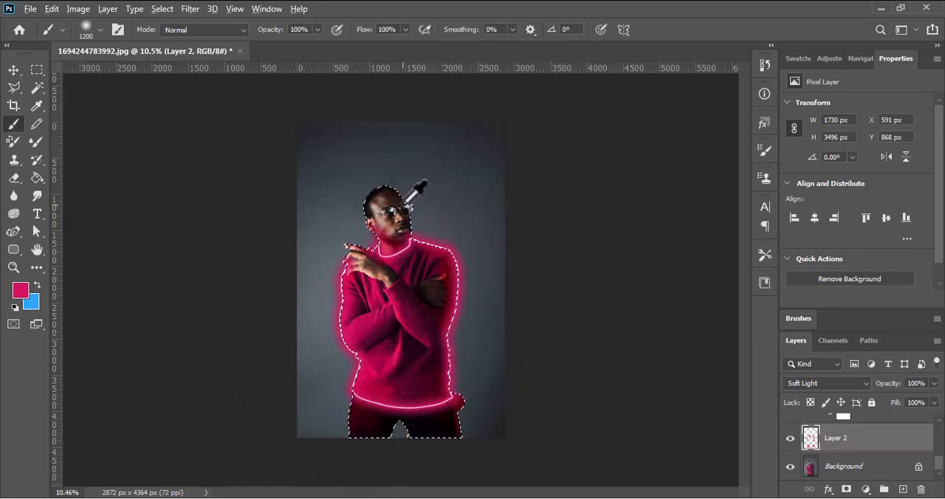
Reduce the brush to 30 px, tint the edges of both glasses lenses crimson, and clear the subject selection
scroll(397, 221, "down", 1)
scroll(399, 199, "up", 6)
scroll(402, 178, "up", 4)
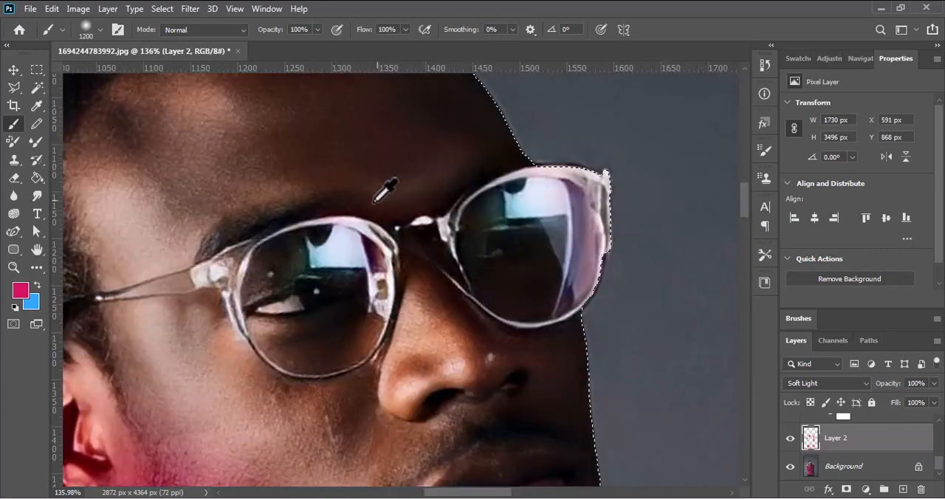
key("bracketright")
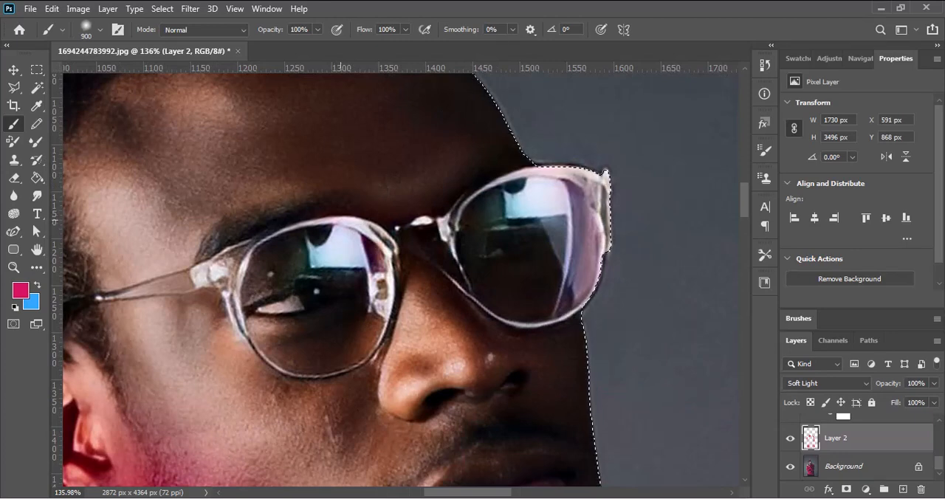
key("bracketleft")
key("bracketleft")
key("bracketleft")
key("bracketleft")
key("bracketleft")
key("bracketleft")
key("bracketleft")
key("bracketleft")
key("bracketleft")
key("bracketleft")
key("bracketleft")
key("bracketleft")
key("bracketleft")
key("bracketleft")
key("bracketleft")
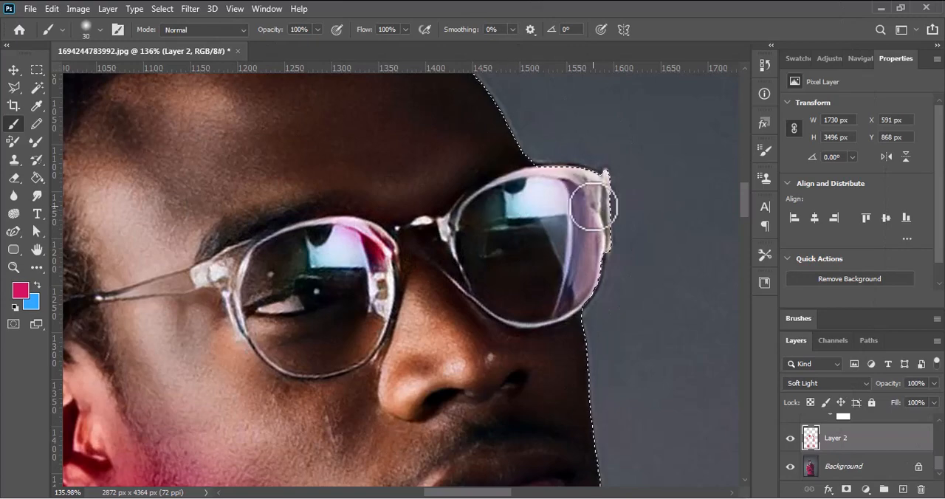
left_click(543, 198)
mouse_move(603, 212)
left_mouse_down()
mouse_move(582, 188)
mouse_move(534, 178)
left_mouse_up()
scroll(547, 207, "down", 8)
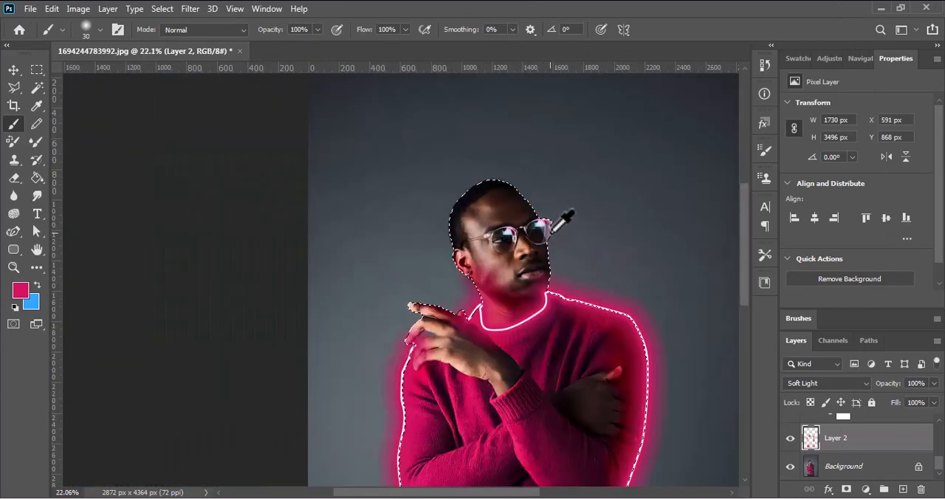
scroll(561, 221, "down", 1)
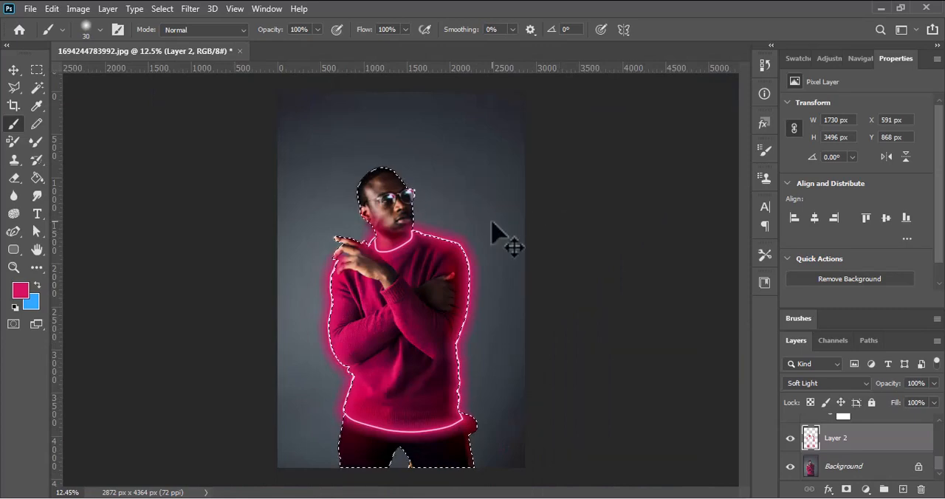
key("ctrl+d")
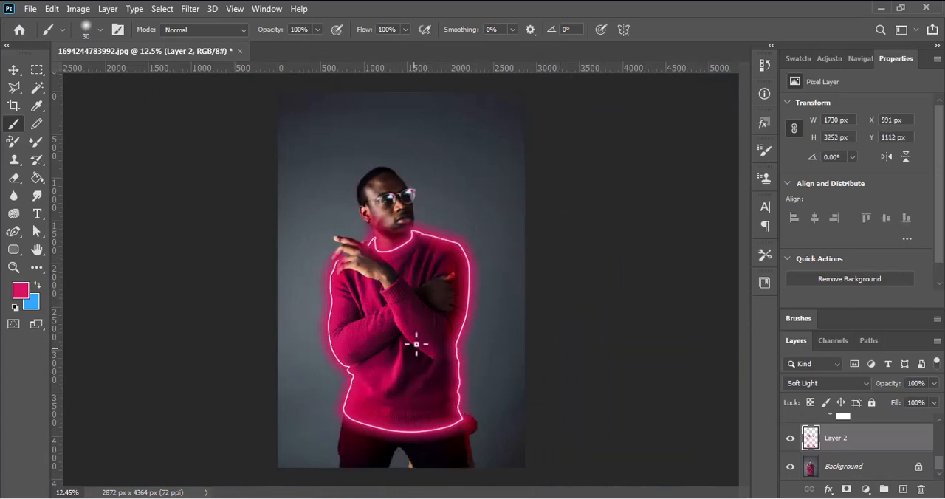
Select Layer 1 copy and soften the end of the neon line beside the raised fingers with a 155 px Eraser
scroll(415, 323, "up", 1)
scroll(416, 323, "down", 2)
scroll(415, 322, "up", 1)
scroll(420, 264, "up", 8)
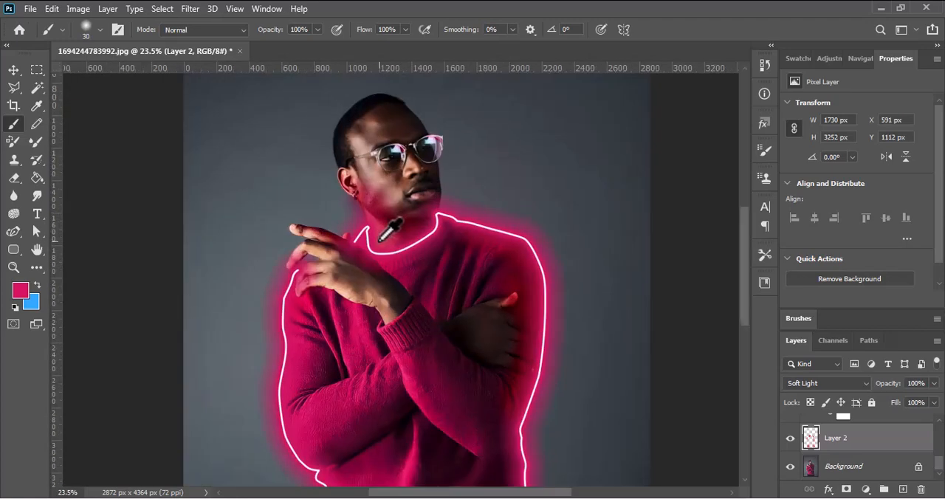
key("e")
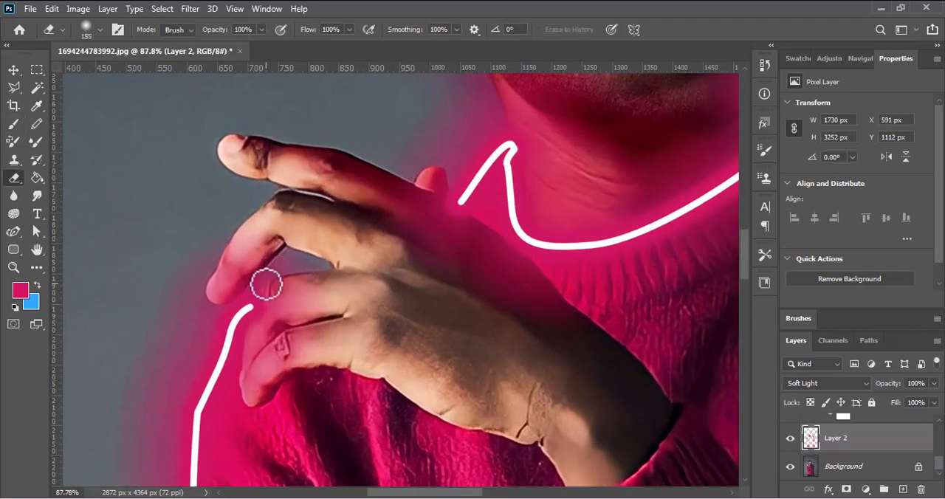
key("bracketright")
key("bracketright")
key("bracketright")
key("bracketright")
key("bracketright")
key("bracketright")
mouse_move(272, 288)
left_mouse_down()
mouse_move(312, 396)
mouse_move(416, 390)
left_mouse_up()
scroll(903, 460, "up", 3)
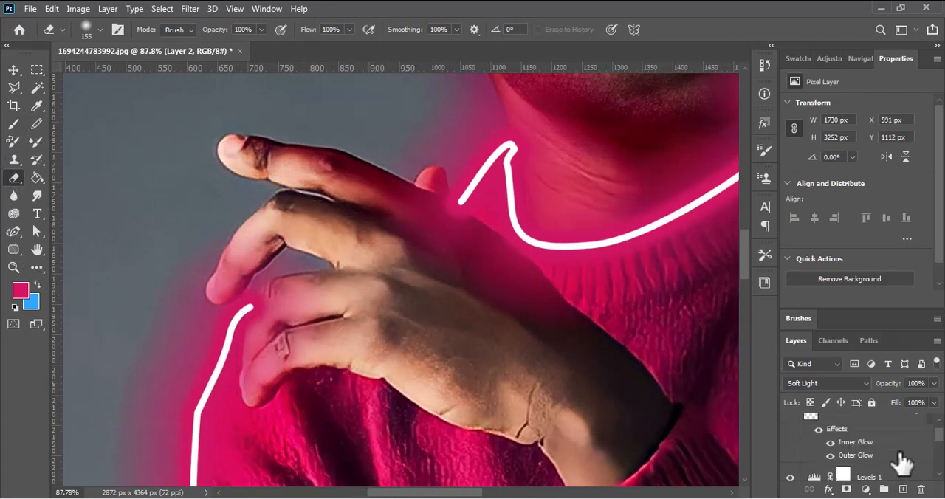
left_click(904, 428)
mouse_move(369, 256)
left_mouse_down()
mouse_move(340, 265)
mouse_move(193, 242)
mouse_move(279, 301)
mouse_move(267, 366)
mouse_move(340, 362)
mouse_move(301, 310)
left_mouse_up()
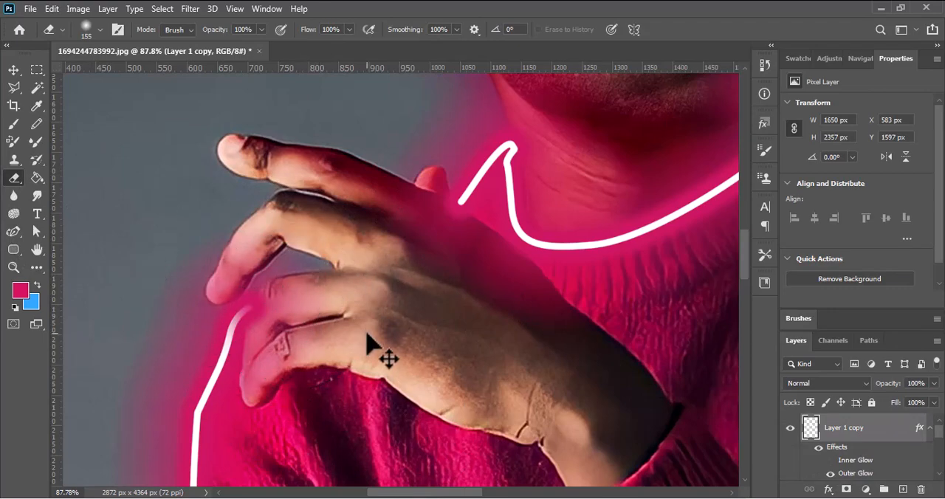
scroll(369, 348, "down", 10)
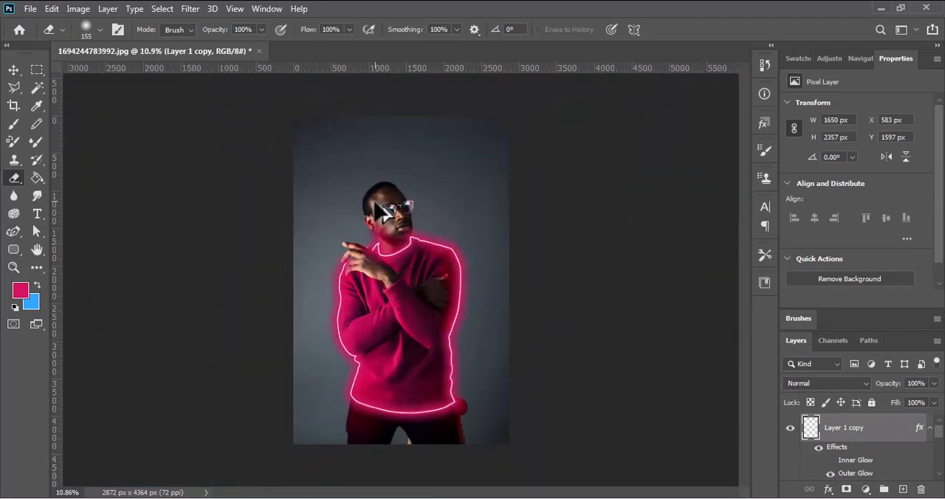
scroll(381, 211, "up", 1)
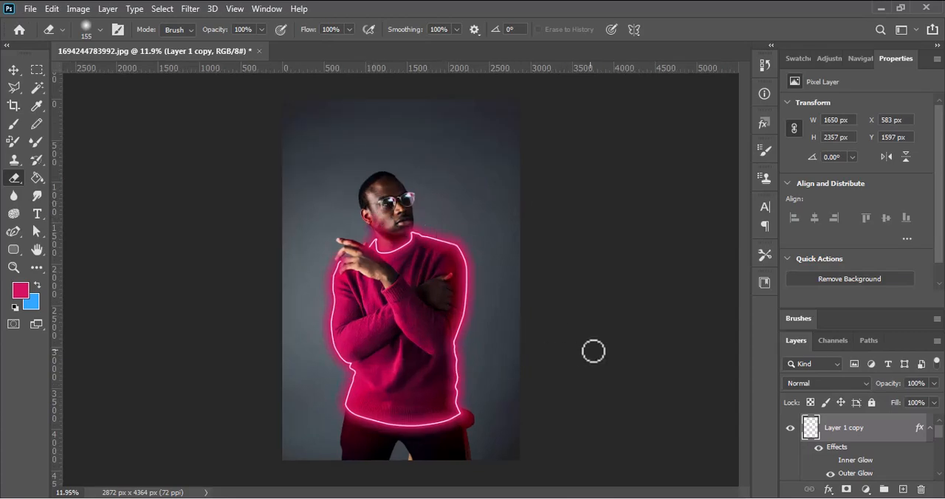